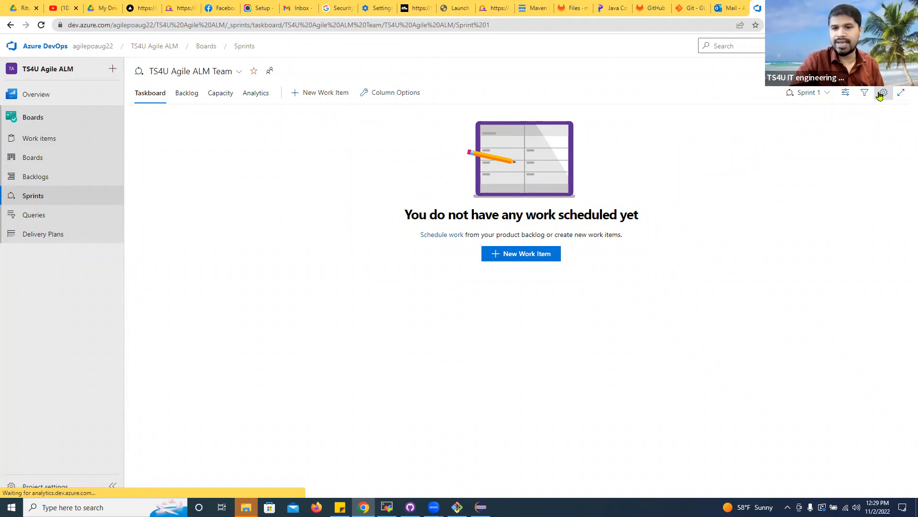
Step: Check which working days are selected in the team settings and close the settings without changes
{"action": "left_click", "coordinate": [883, 93]}
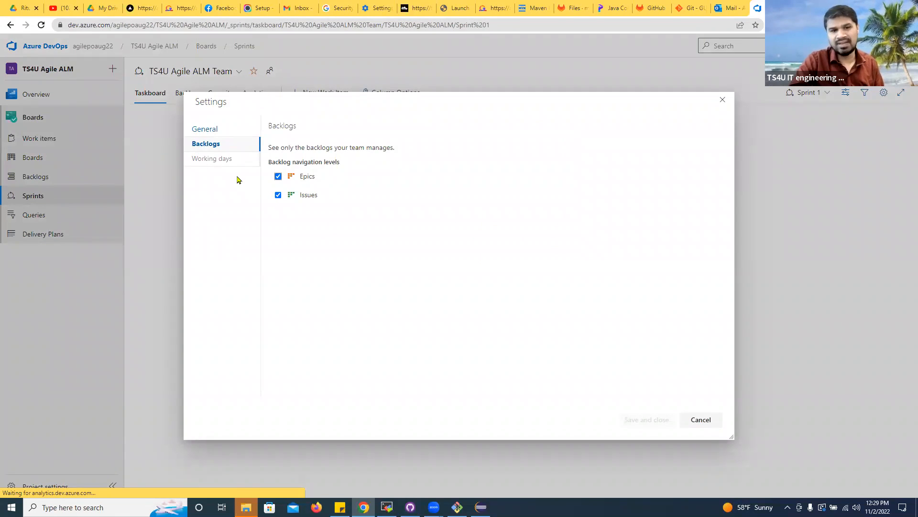
{"action": "left_click", "coordinate": [221, 159]}
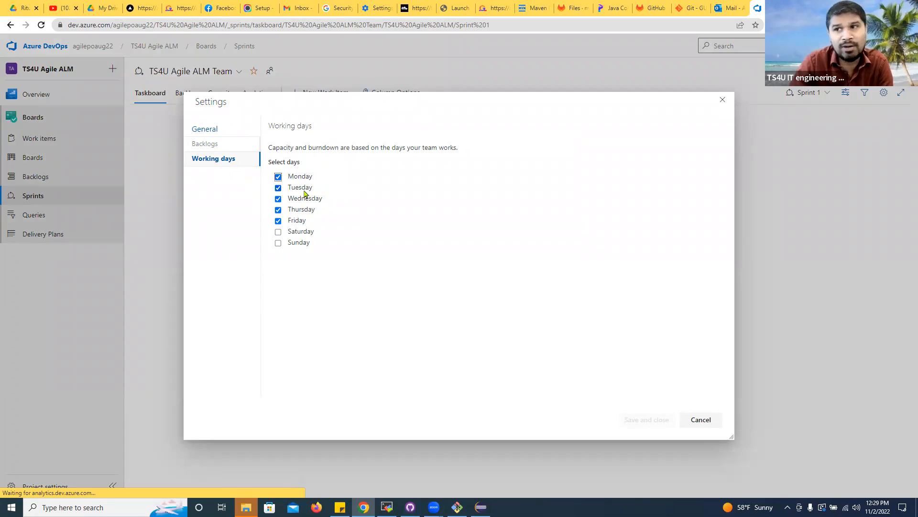
{"action": "left_click", "coordinate": [695, 426]}
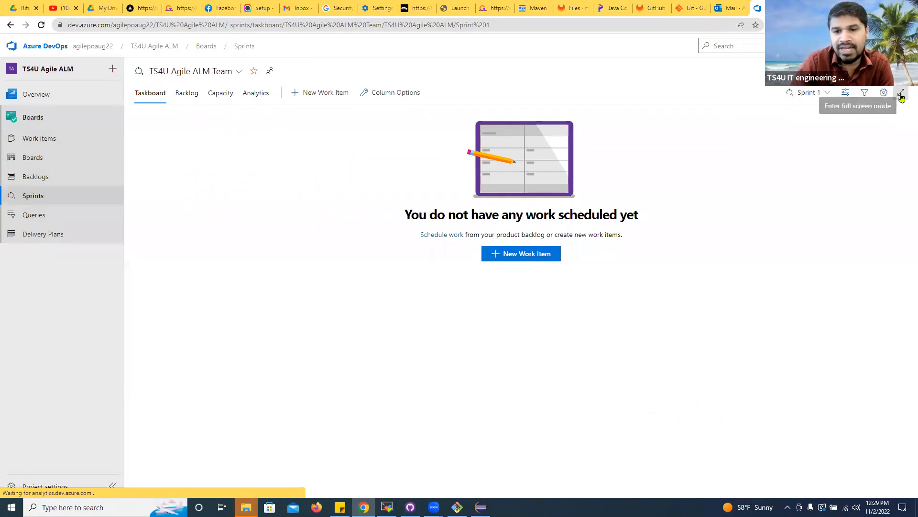
Step: Rename the taskboard's To Do column to "To Do (User has to work)" and save the column customization
{"action": "left_click", "coordinate": [365, 95]}
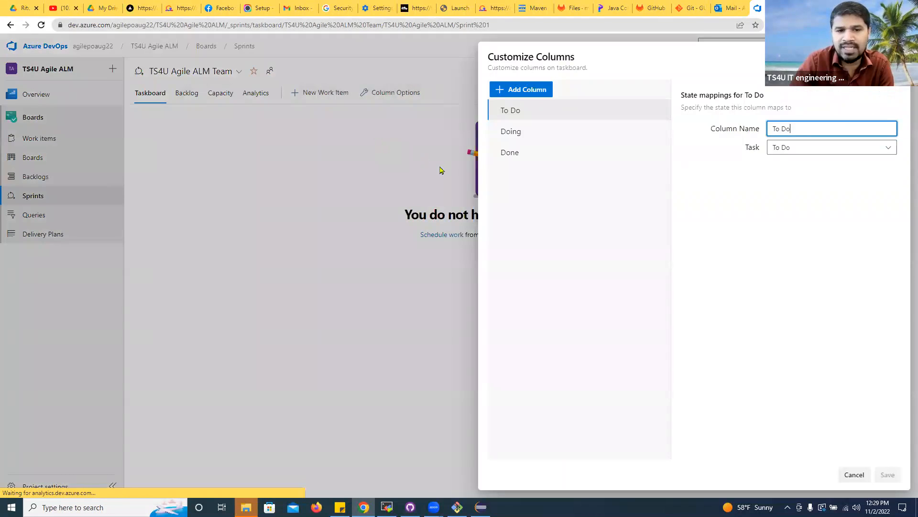
{"action": "left_click", "coordinate": [538, 137]}
{"action": "left_click", "coordinate": [538, 154]}
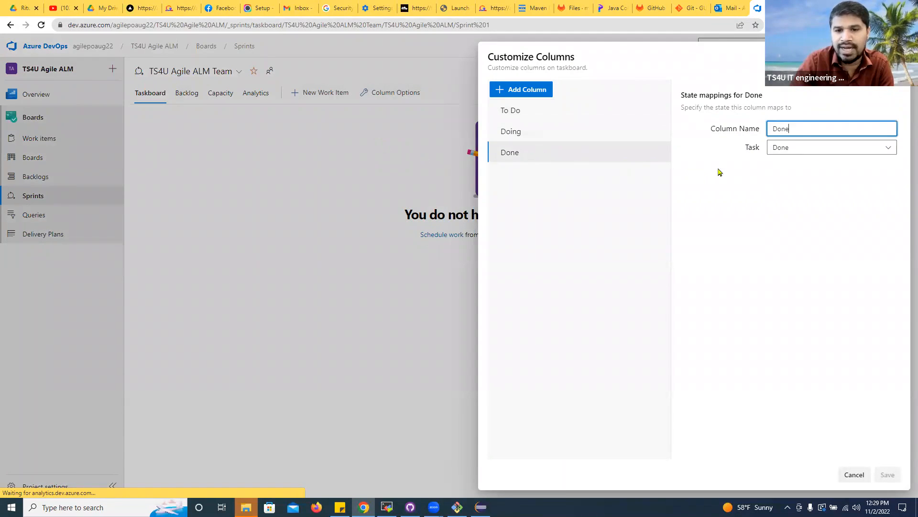
{"action": "left_click", "coordinate": [528, 113]}
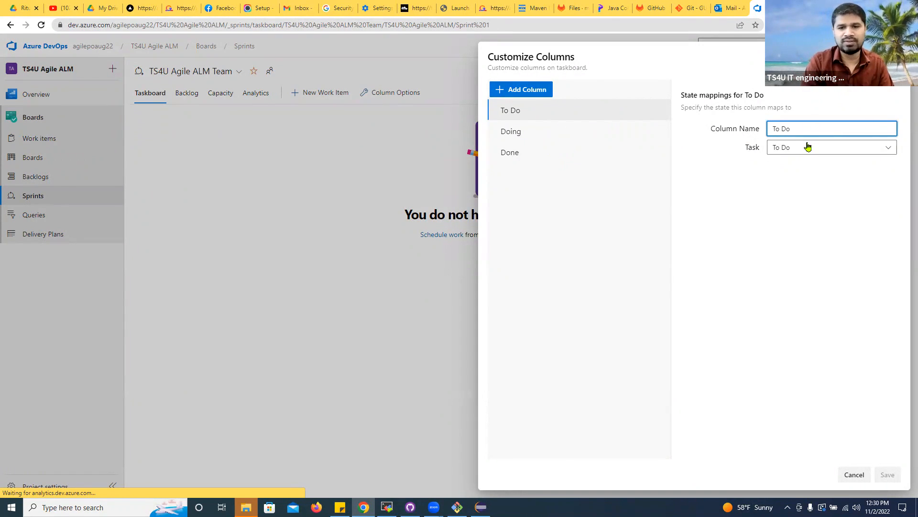
{"action": "type", "text": "(User has to work)"}
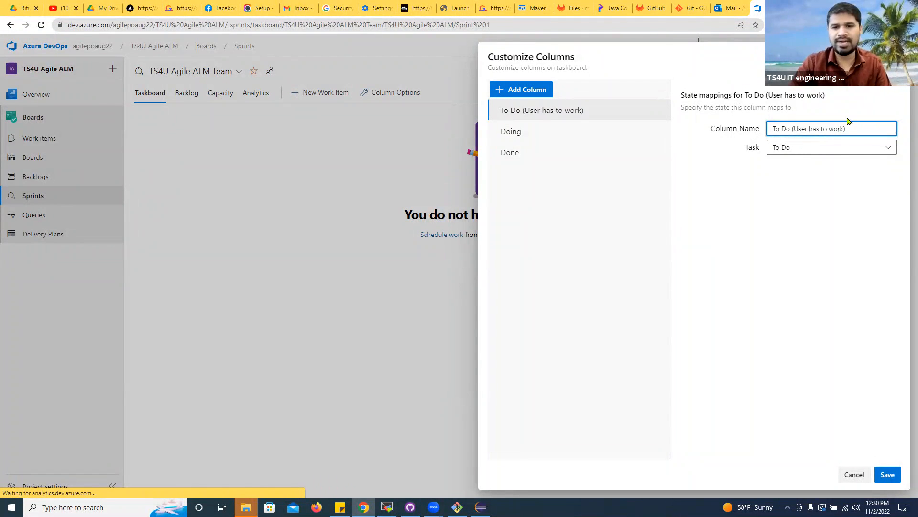
{"action": "left_click", "coordinate": [707, 353]}
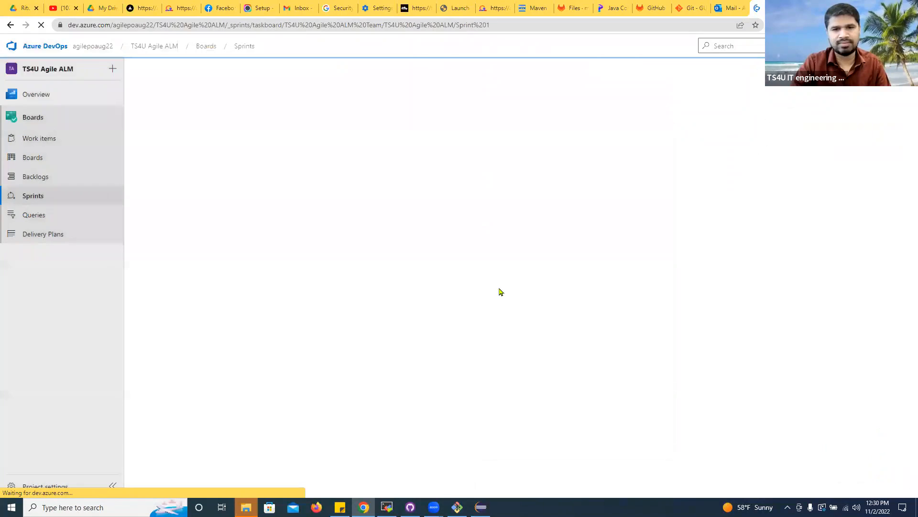
Step: Create a new issue titled "Test" in Sprint 1 and save it
{"action": "left_click", "coordinate": [522, 261]}
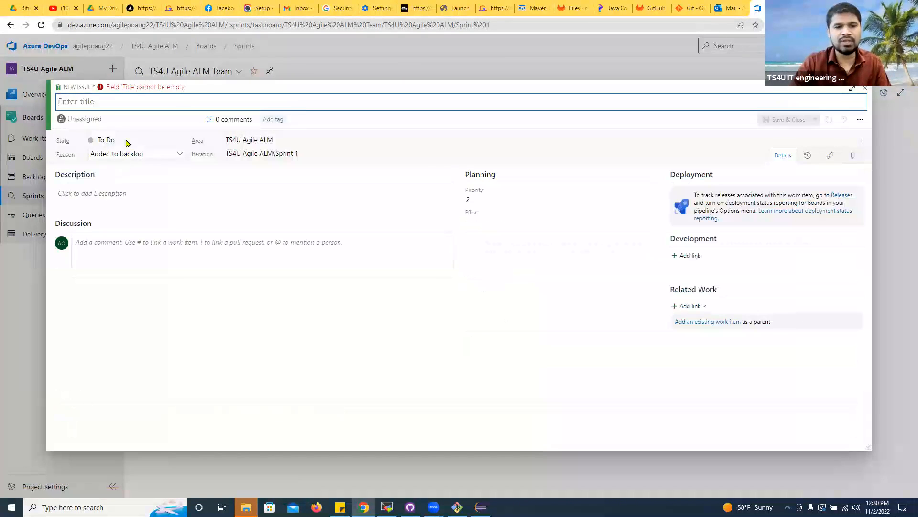
{"action": "type", "text": "Test"}
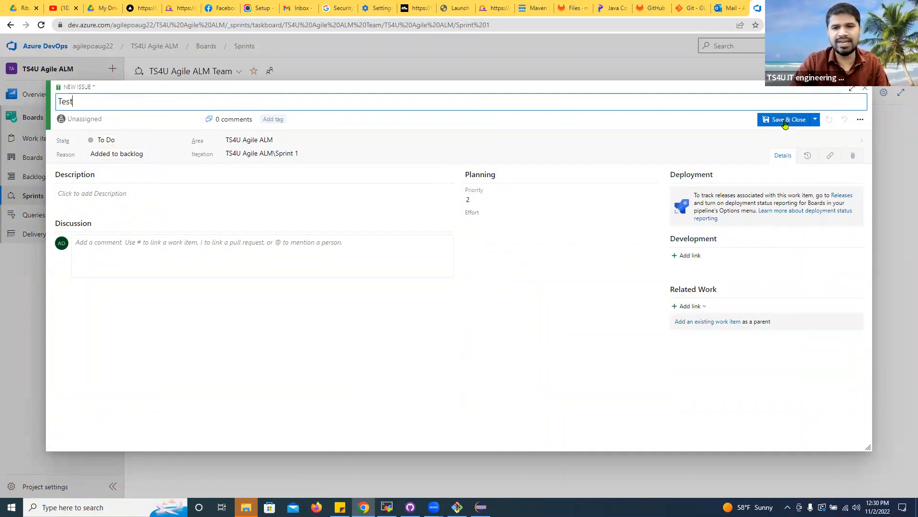
{"action": "left_click", "coordinate": [785, 123]}
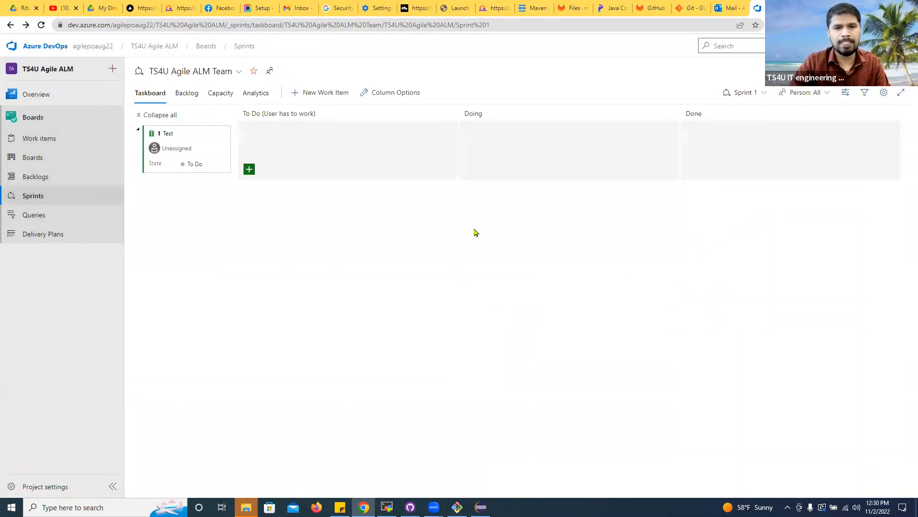
Step: Review the To Do, Doing and Done column headings on the sprint taskboard
{"action": "left_click_drag", "start_coordinate": [278, 114], "coordinate": [339, 108]}
{"action": "left_click", "coordinate": [338, 109]}
{"action": "left_click_drag", "start_coordinate": [260, 114], "coordinate": [301, 114]}
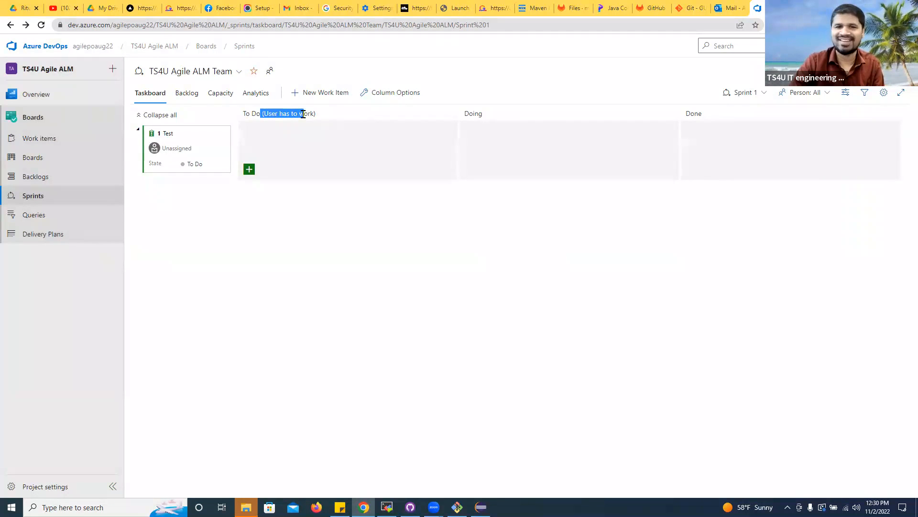
{"action": "left_click_drag", "start_coordinate": [469, 114], "coordinate": [492, 118]}
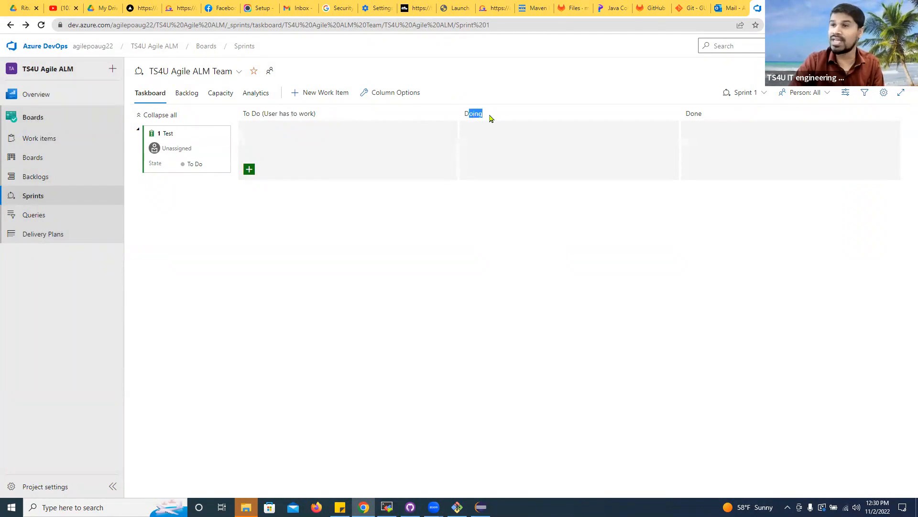
{"action": "left_click_drag", "start_coordinate": [686, 112], "coordinate": [707, 106]}
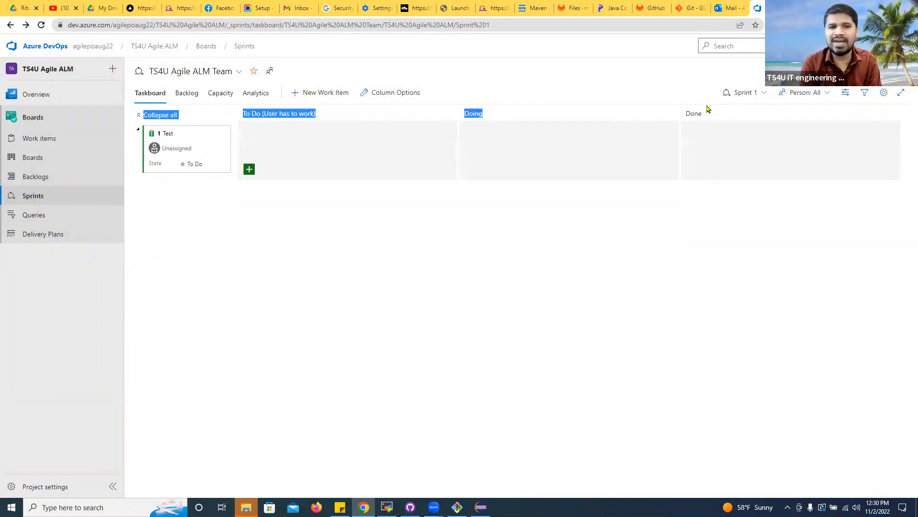
{"action": "left_click", "coordinate": [337, 162]}
{"action": "left_click_drag", "start_coordinate": [277, 113], "coordinate": [297, 112]}
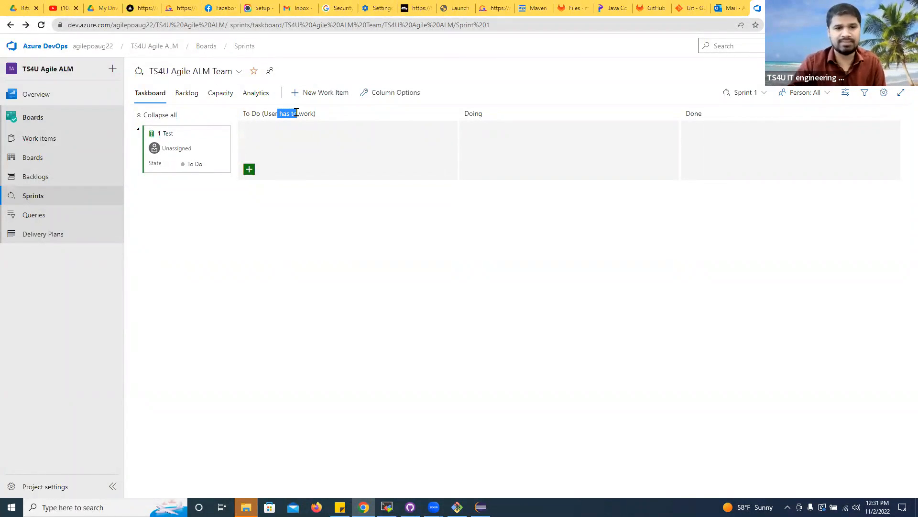
Step: Check the sprint's backlog and analytics, and open its capacity planning
{"action": "left_click", "coordinate": [187, 94]}
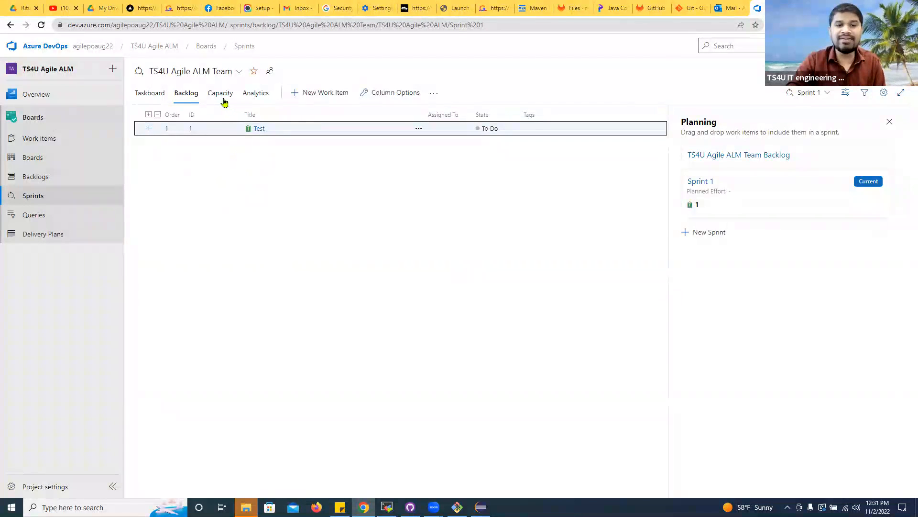
{"action": "left_click", "coordinate": [258, 98]}
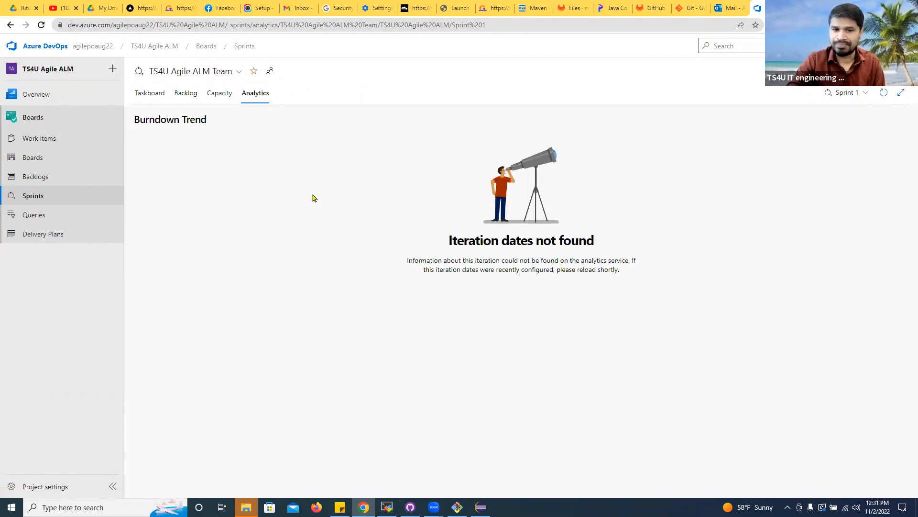
{"action": "left_click", "coordinate": [222, 95]}
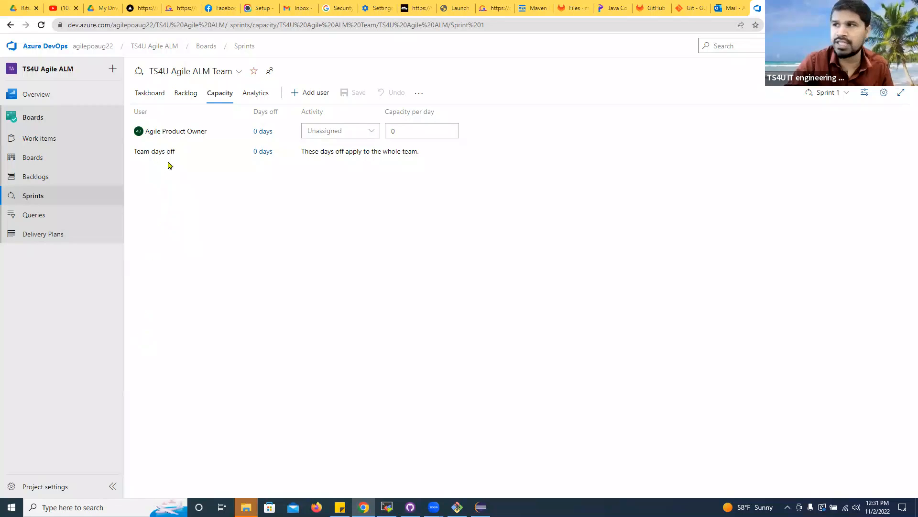
Step: Review the activity choices available for the Agile Product Owner in the sprint capacity
{"action": "left_click", "coordinate": [310, 131]}
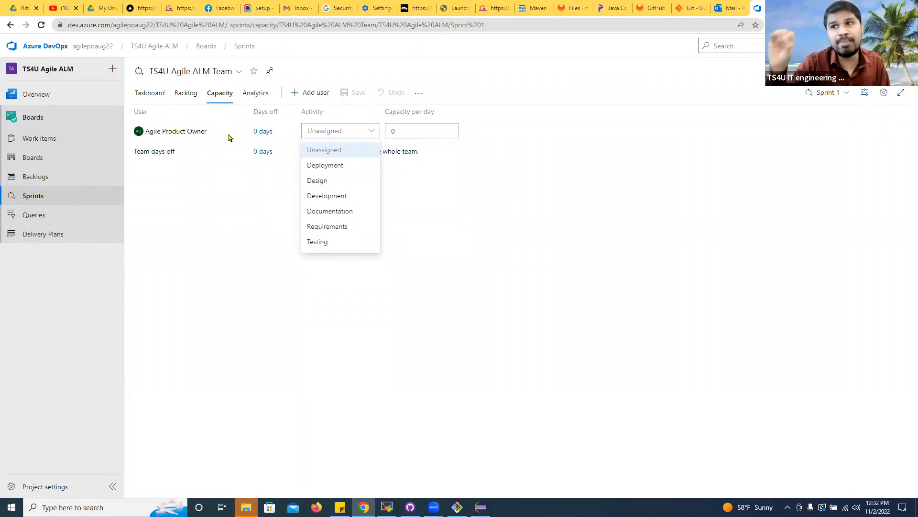
{"action": "left_click", "coordinate": [151, 154]}
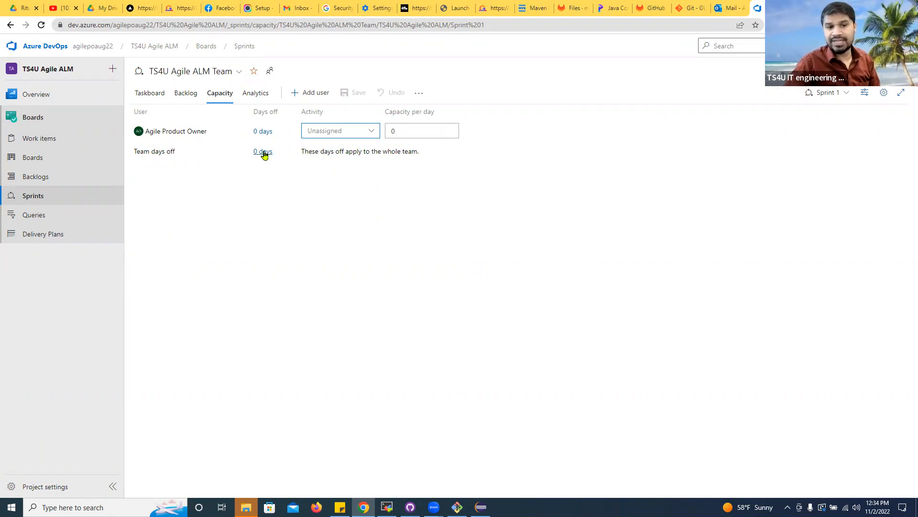
{"action": "left_click", "coordinate": [337, 138]}
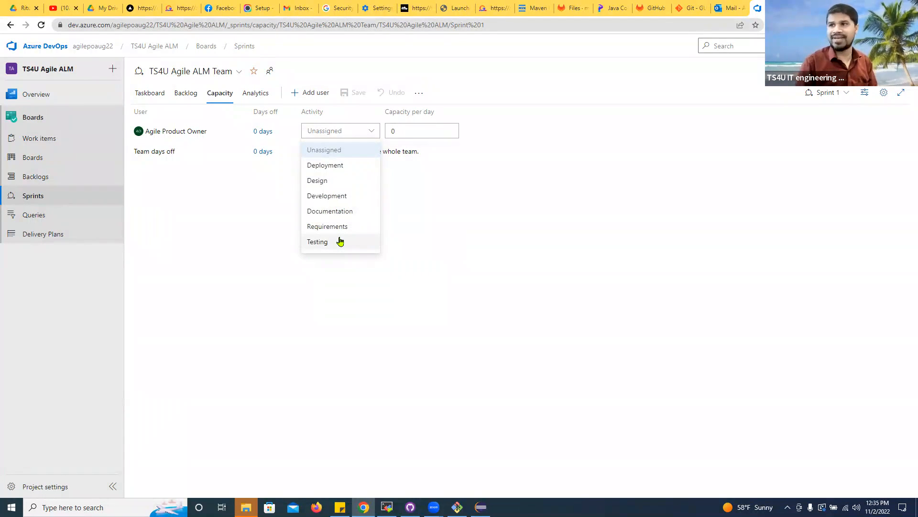
{"action": "left_click", "coordinate": [173, 130]}
{"action": "left_click_drag", "start_coordinate": [184, 130], "coordinate": [197, 131]}
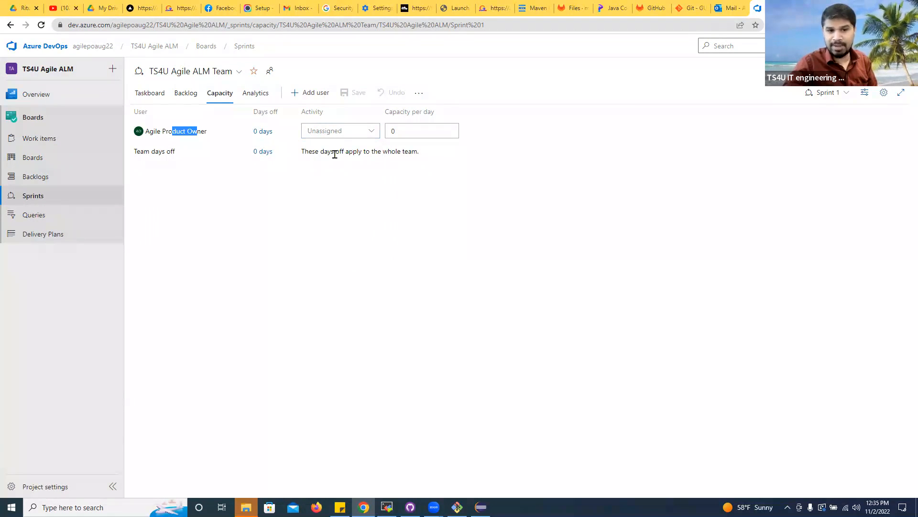
{"action": "left_click", "coordinate": [342, 138]}
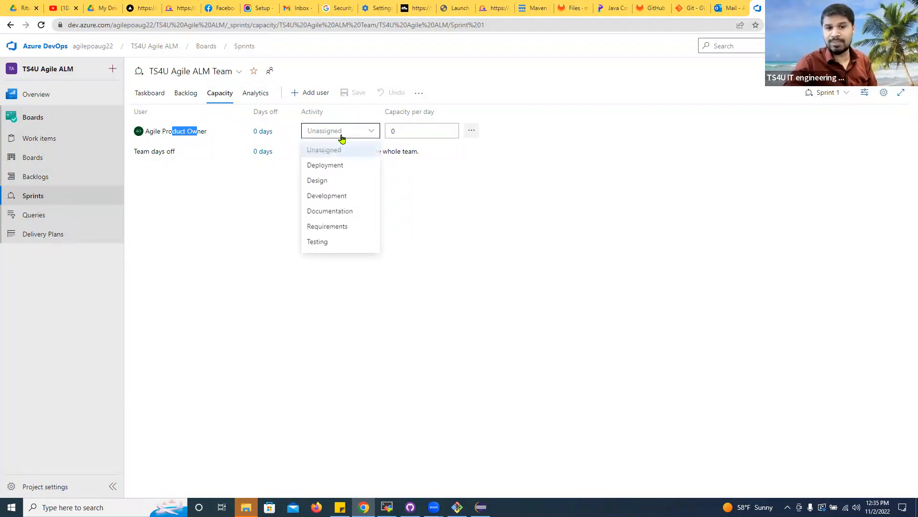
{"action": "left_click", "coordinate": [490, 194]}
{"action": "left_click", "coordinate": [420, 130]}
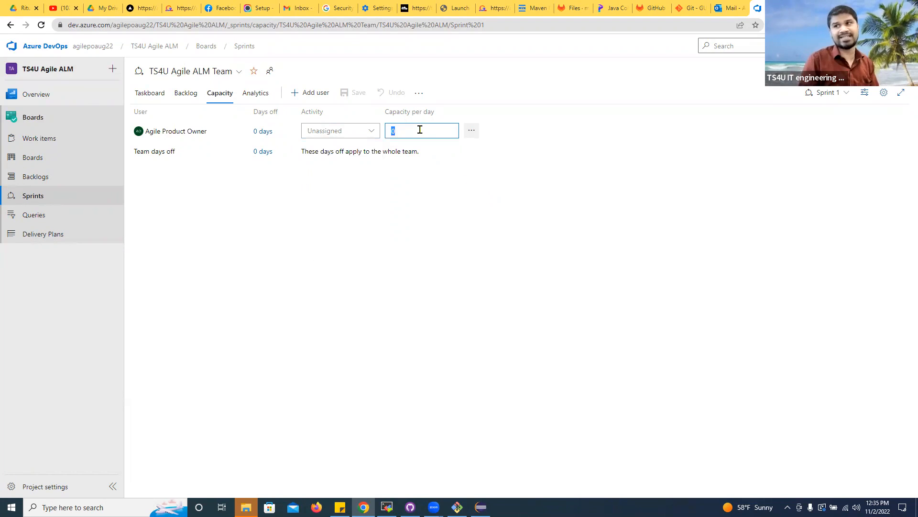
{"action": "type", "text": "8"}
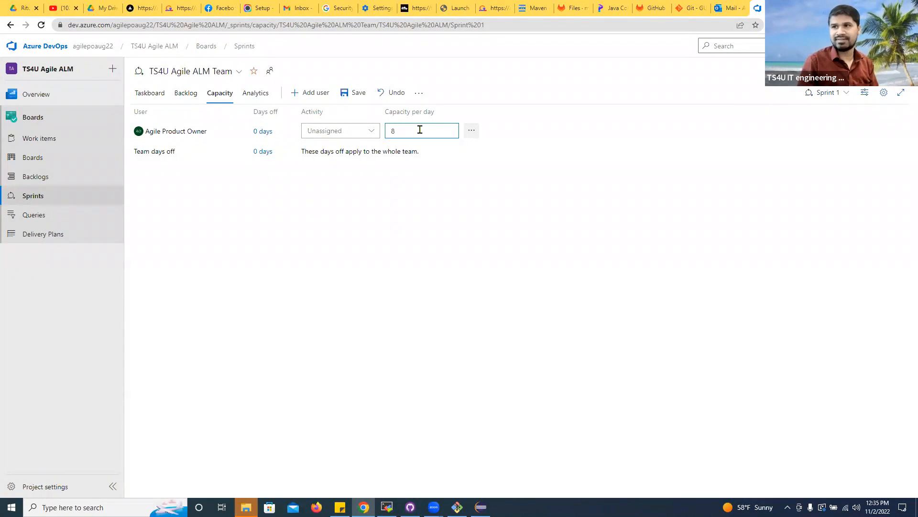
{"action": "key", "text": "BackSpace"}
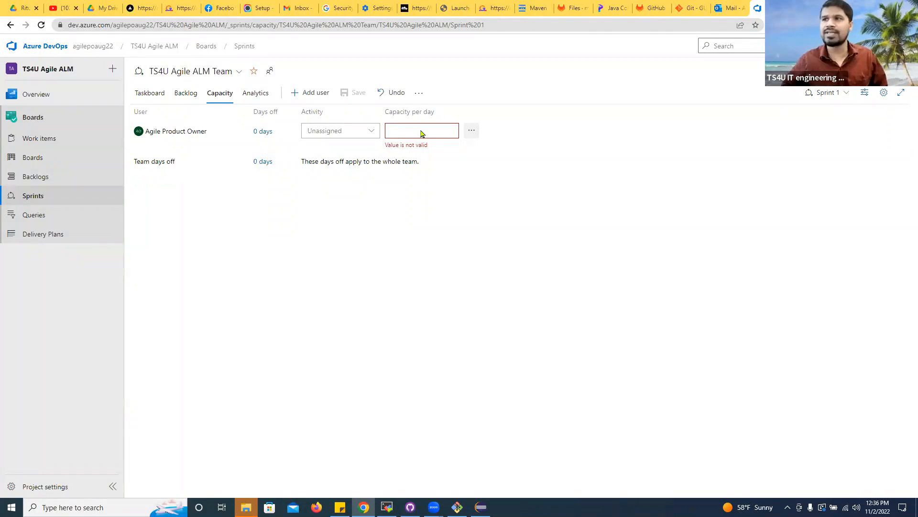
Step: Add a second activity for the Agile Product Owner and set the two activities to Requirements and Development
{"action": "left_click", "coordinate": [471, 131]}
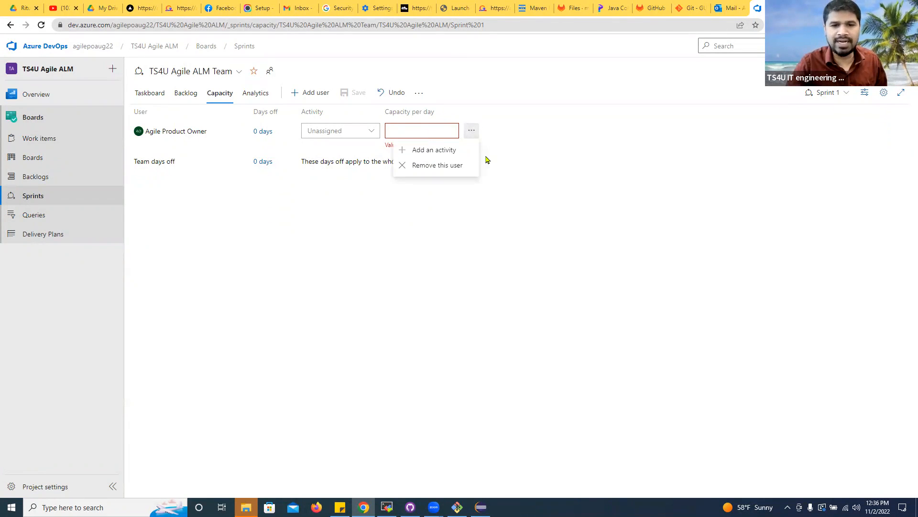
{"action": "left_click", "coordinate": [453, 149]}
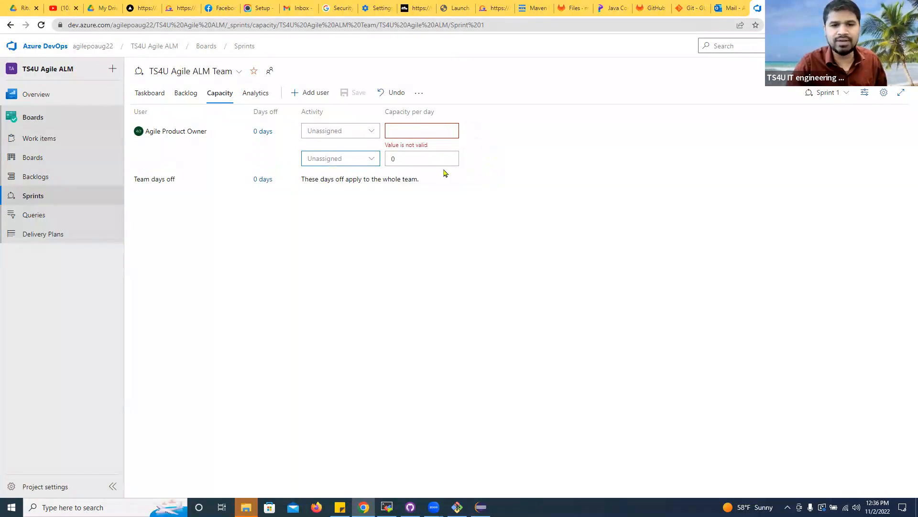
{"action": "left_click", "coordinate": [348, 163]}
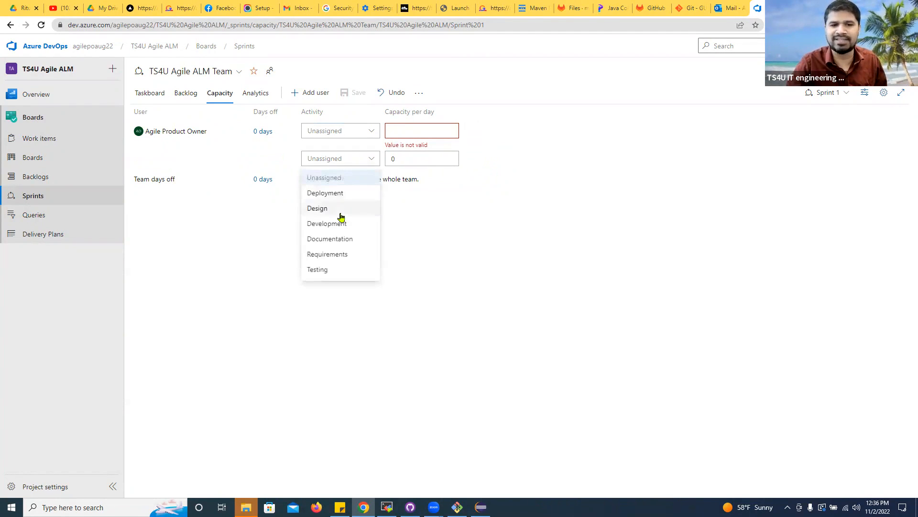
{"action": "left_click", "coordinate": [342, 132]}
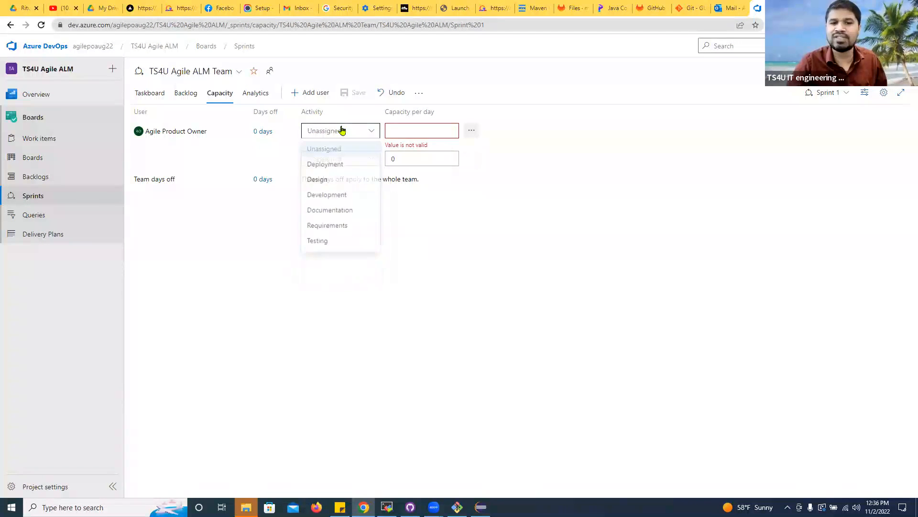
{"action": "left_click", "coordinate": [332, 228]}
{"action": "left_click", "coordinate": [363, 162]}
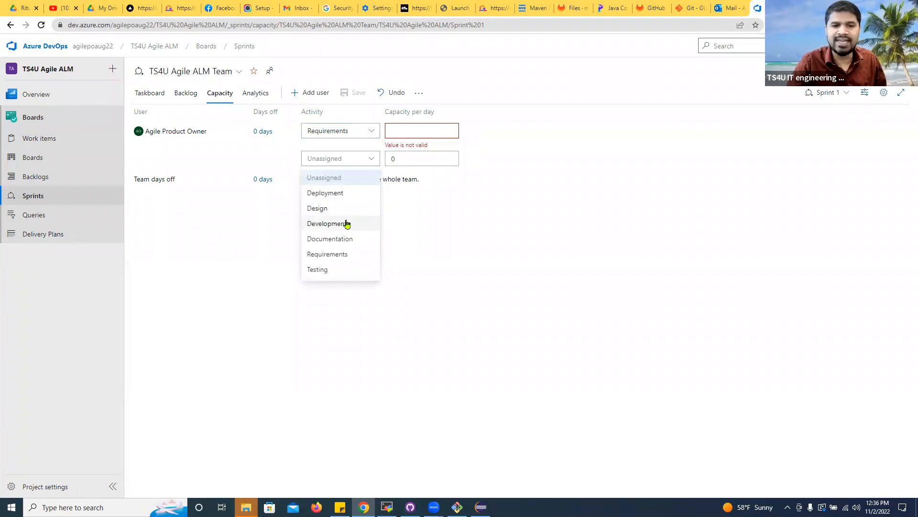
{"action": "left_click", "coordinate": [345, 224]}
Step: Set the daily capacity to 5 for Requirements and 4 for Development, and save the capacity plan
{"action": "left_click", "coordinate": [428, 130]}
{"action": "type", "text": "5"}
{"action": "left_click", "coordinate": [426, 152]}
{"action": "type", "text": "4"}
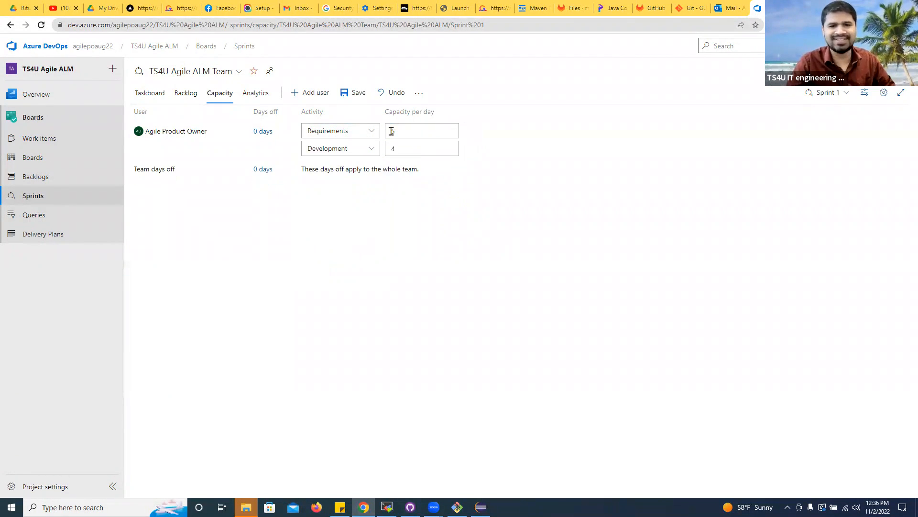
{"action": "left_click", "coordinate": [354, 92]}
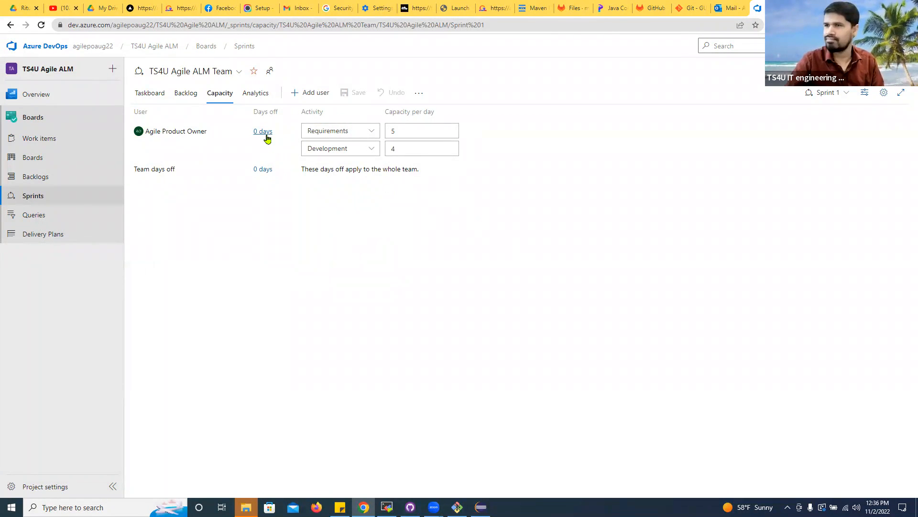
Step: Set the Agile Product Owner's days off from 11/3/2022 to 11/7/2022 in the sprint capacity
{"action": "left_click", "coordinate": [267, 139]}
{"action": "left_click", "coordinate": [414, 256]}
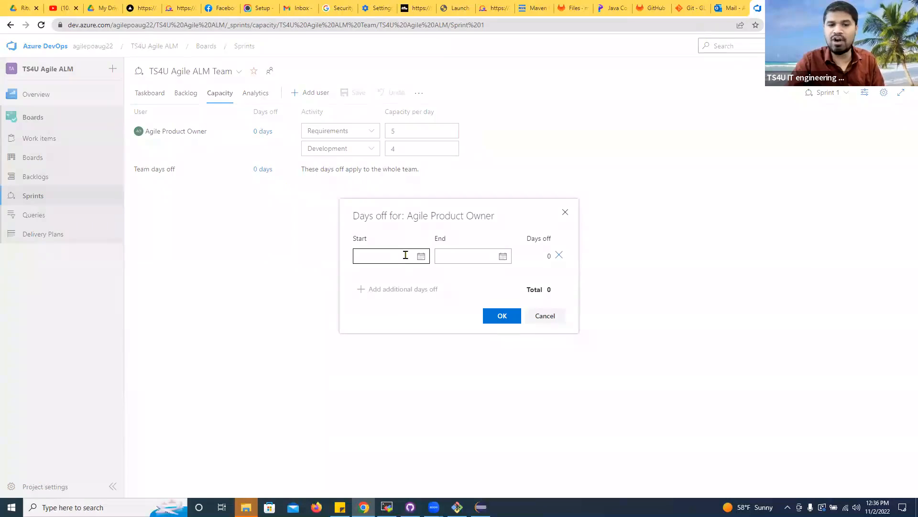
{"action": "left_click", "coordinate": [421, 256]}
{"action": "left_click", "coordinate": [420, 306]}
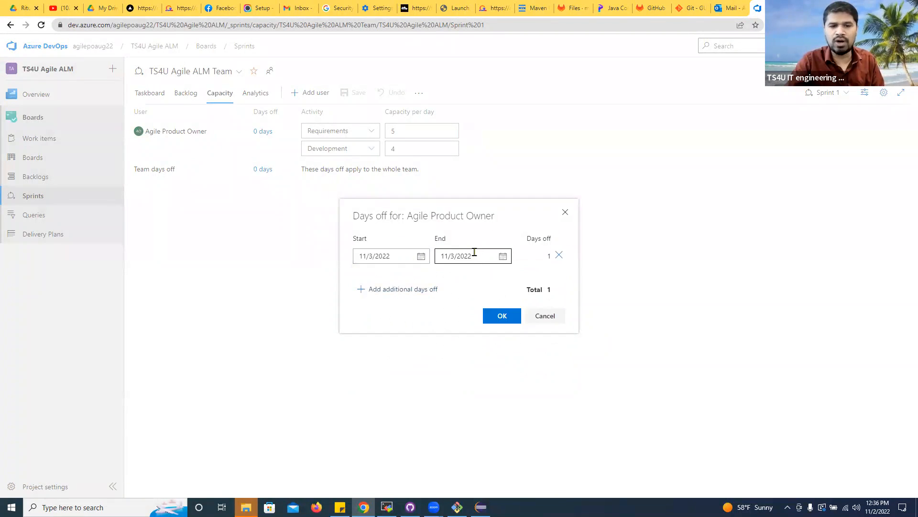
{"action": "left_click", "coordinate": [503, 257]}
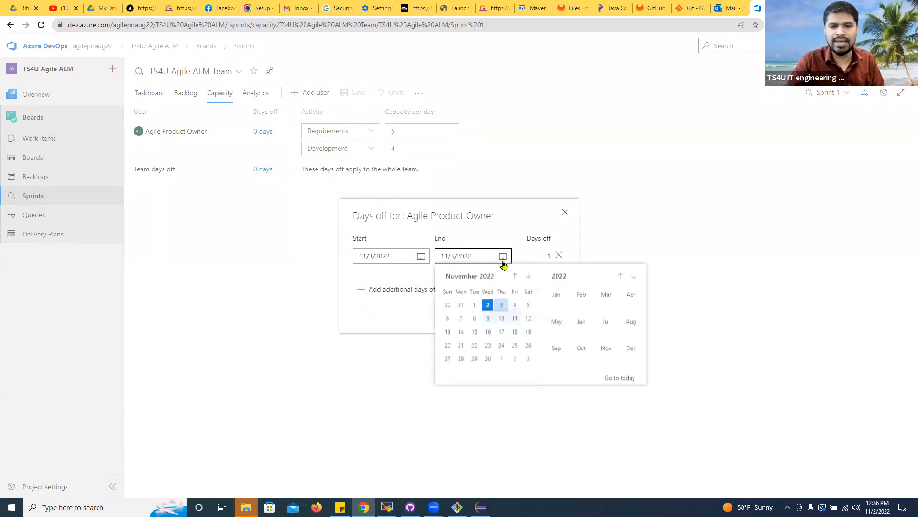
{"action": "left_click", "coordinate": [461, 319]}
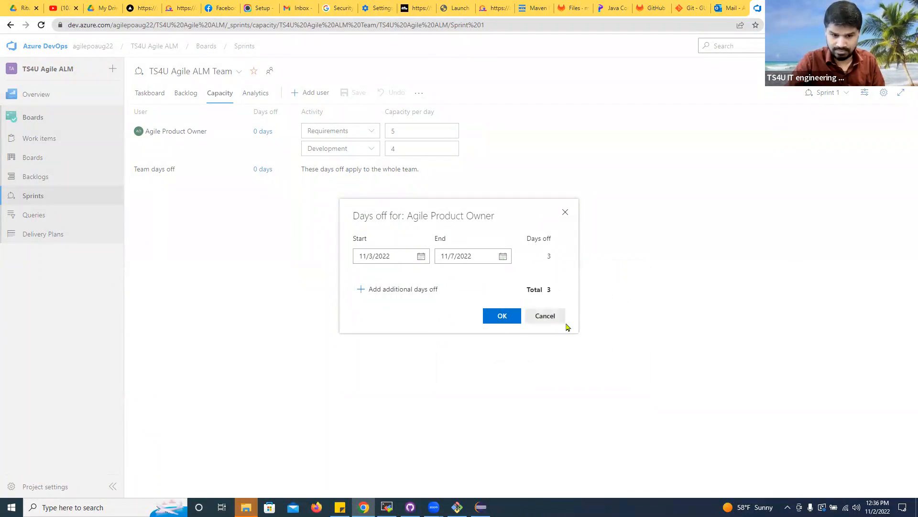
{"action": "left_click", "coordinate": [500, 316]}
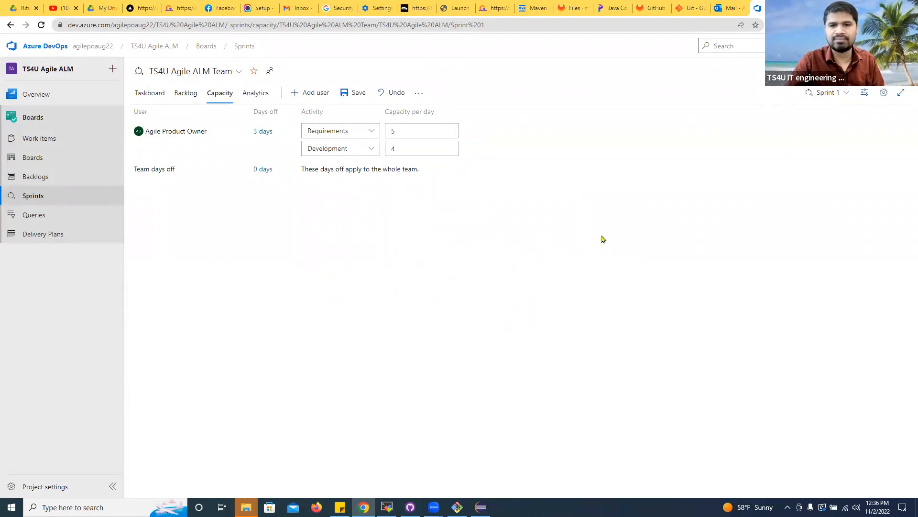
Step: Rename the Sprint 1 iteration to First Sprint, running from 11/2/2022 to 11/15/2022, and save it, choosing to stay despite unsaved changes
{"action": "left_click", "coordinate": [821, 71]}
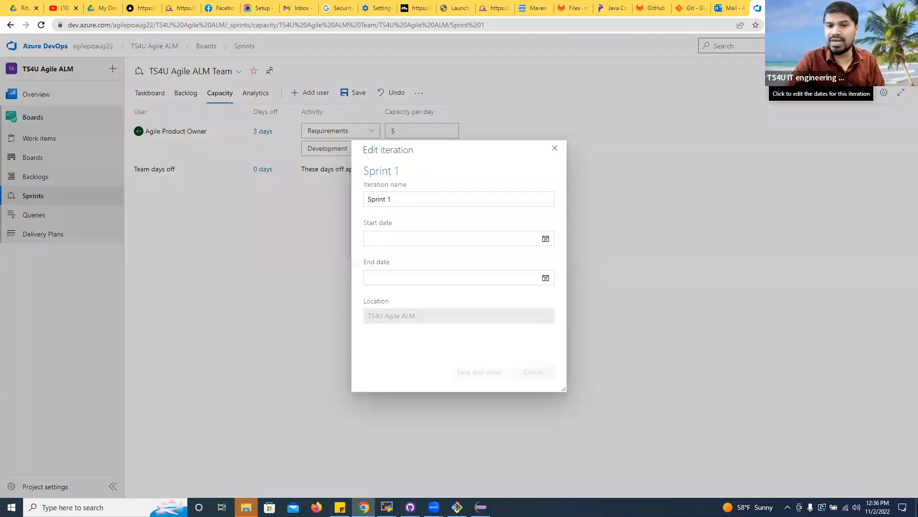
{"action": "type", "text": "First Sprint"}
{"action": "left_click", "coordinate": [400, 235]}
{"action": "left_click", "coordinate": [545, 238]}
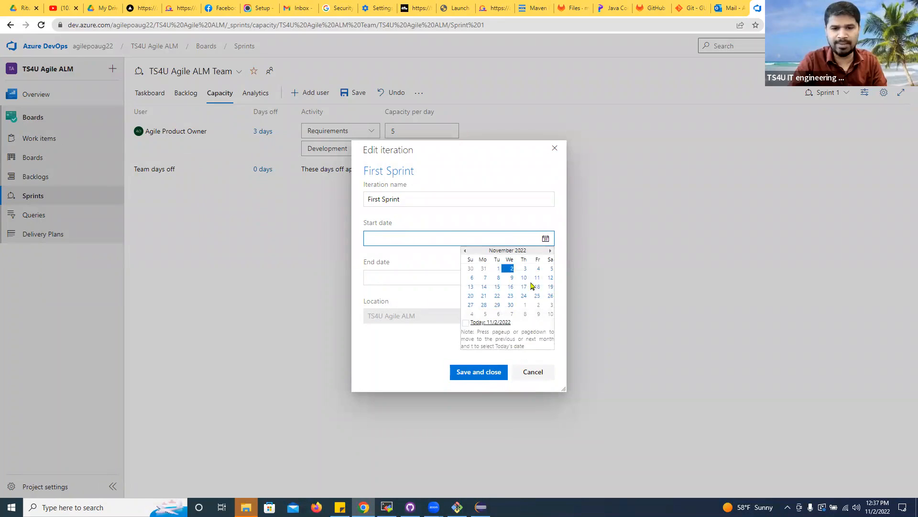
{"action": "left_click", "coordinate": [509, 269]}
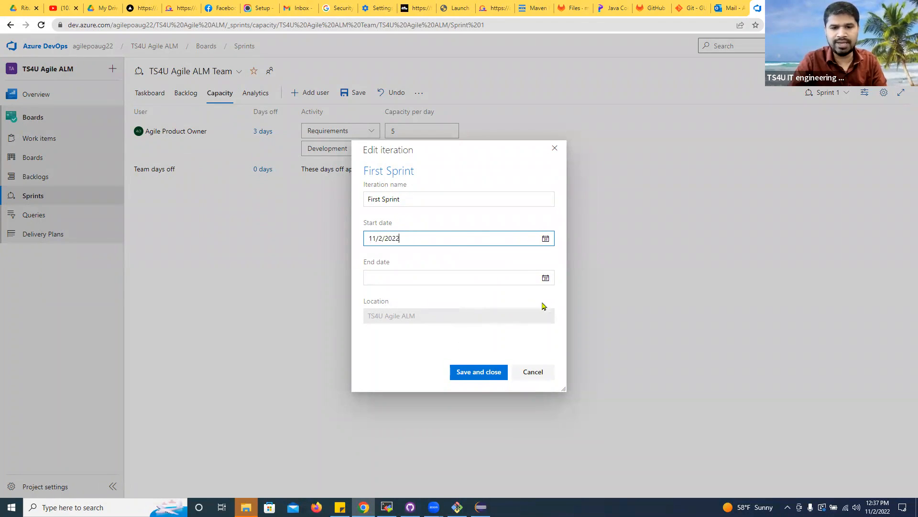
{"action": "left_click", "coordinate": [545, 278]}
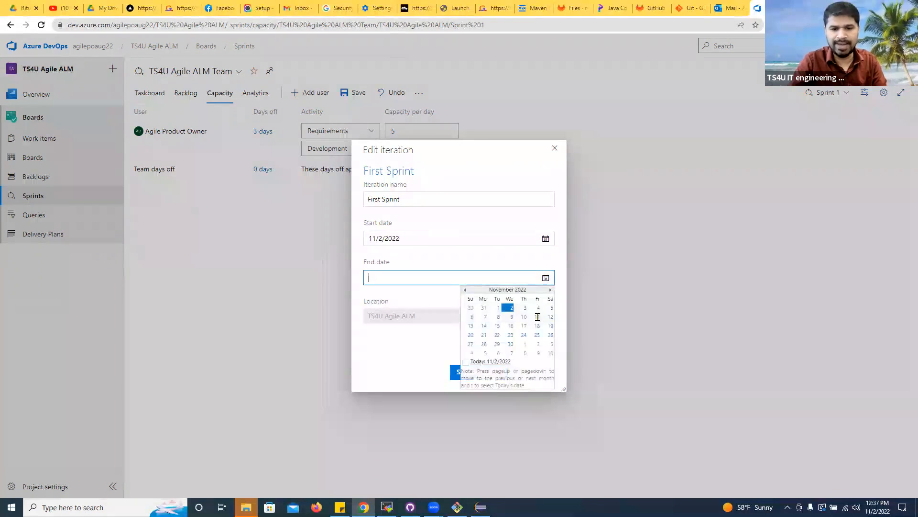
{"action": "left_click", "coordinate": [498, 326]}
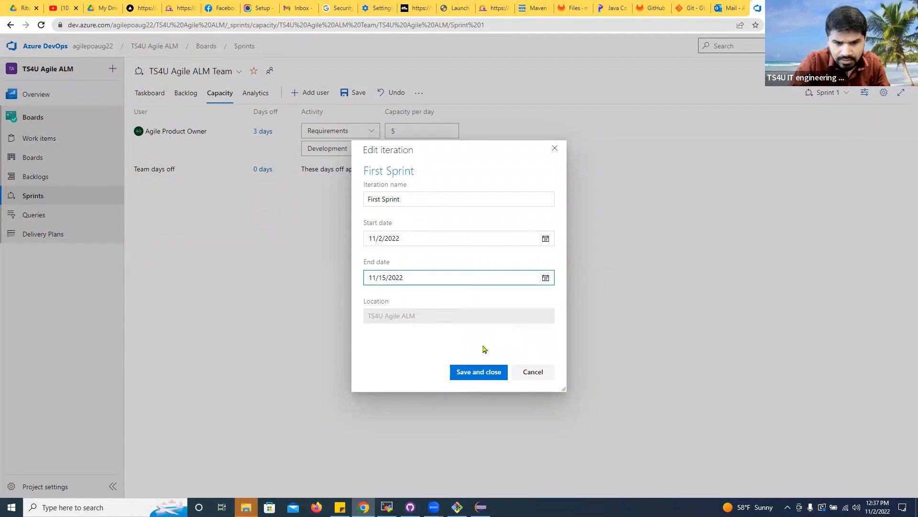
{"action": "left_click", "coordinate": [476, 372]}
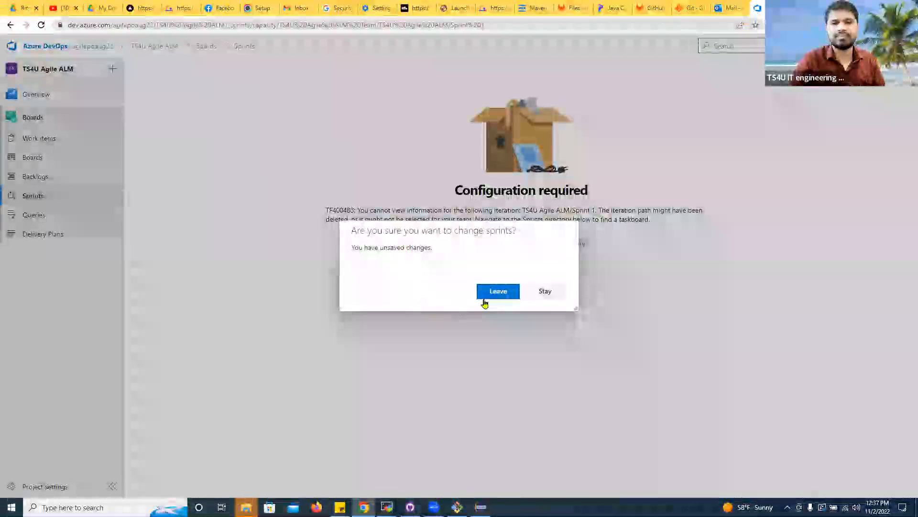
{"action": "left_click", "coordinate": [545, 291]}
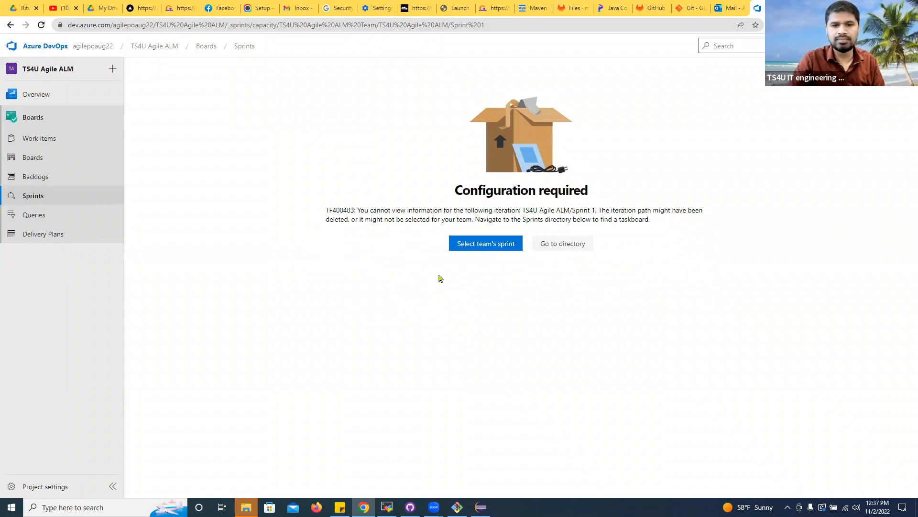
Step: Check the name and dates of First Sprint from the sprints directory without changing them
{"action": "left_click", "coordinate": [48, 200]}
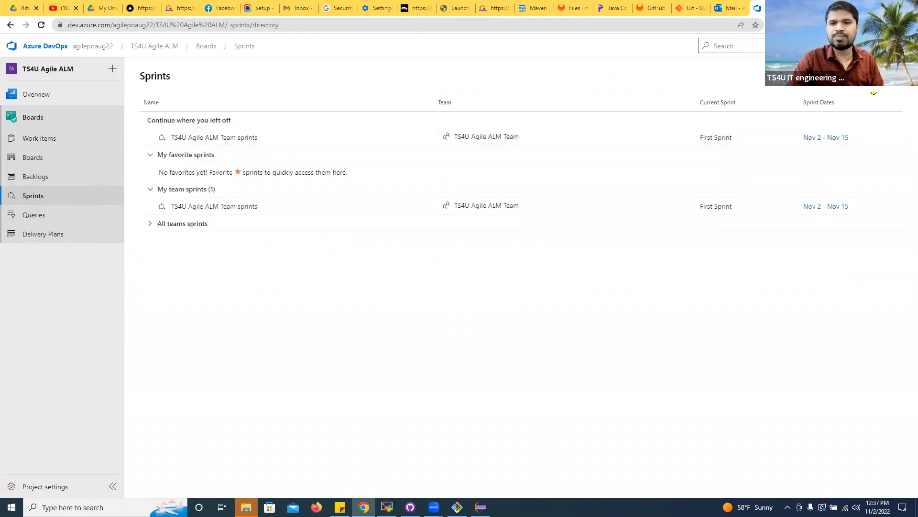
{"action": "left_click", "coordinate": [822, 143]}
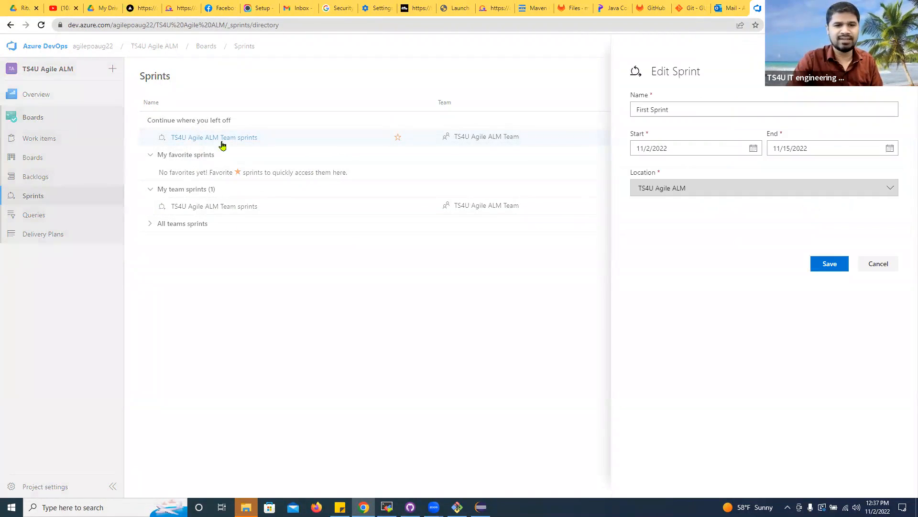
{"action": "left_click", "coordinate": [699, 110]}
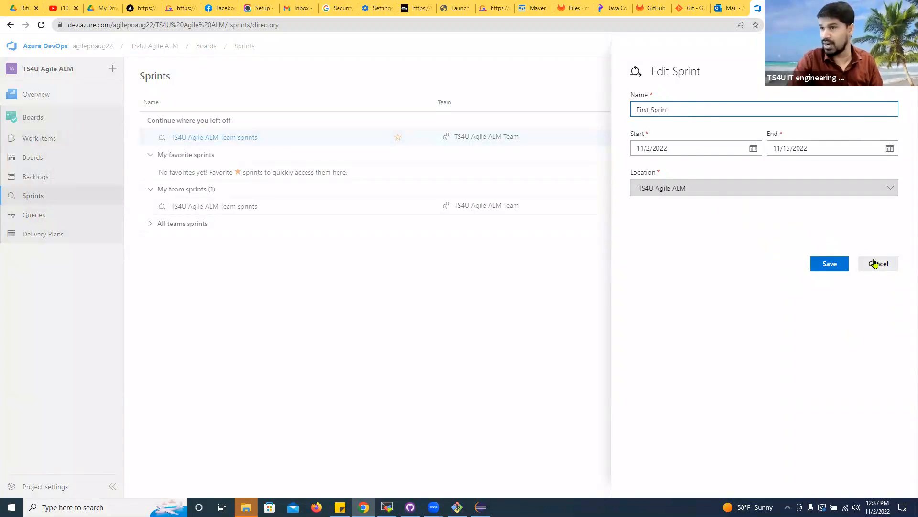
{"action": "left_click", "coordinate": [875, 263]}
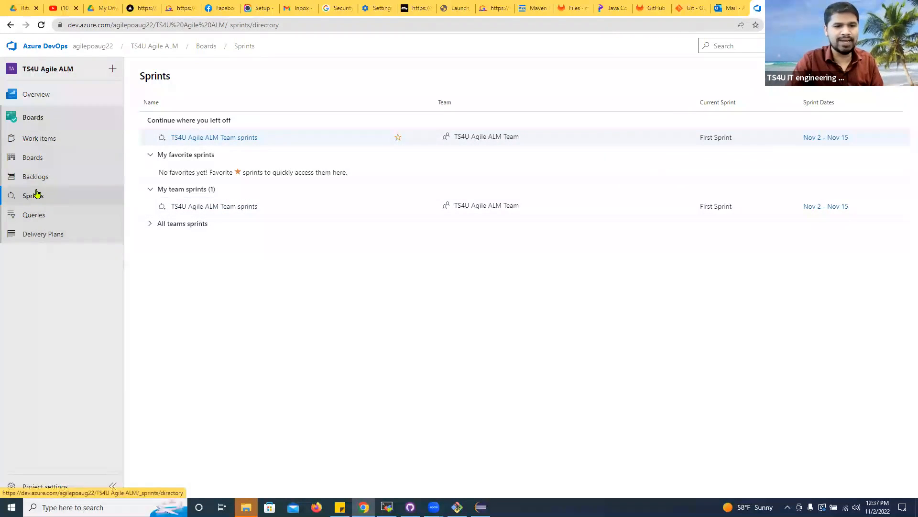
Step: Look through the team's board and backlog, and view the details of the Test issue
{"action": "left_click", "coordinate": [45, 158]}
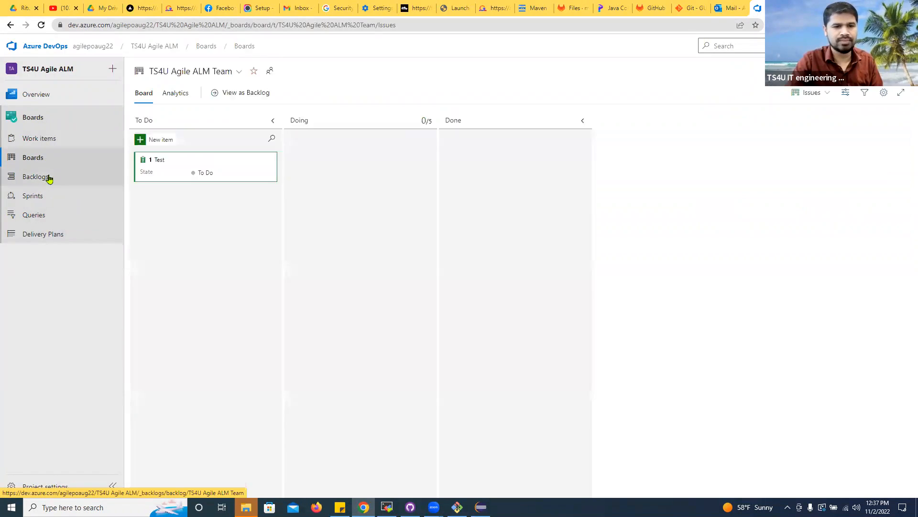
{"action": "left_click", "coordinate": [45, 176]}
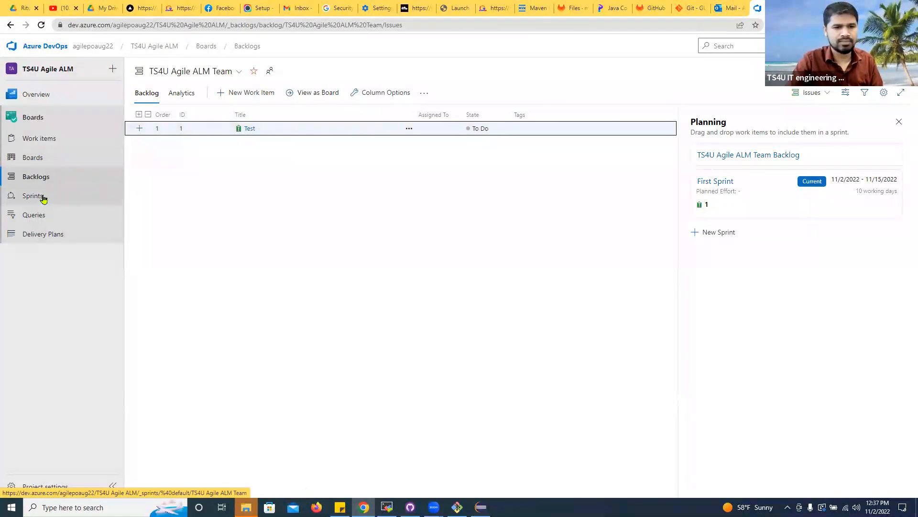
{"action": "left_click", "coordinate": [37, 159]}
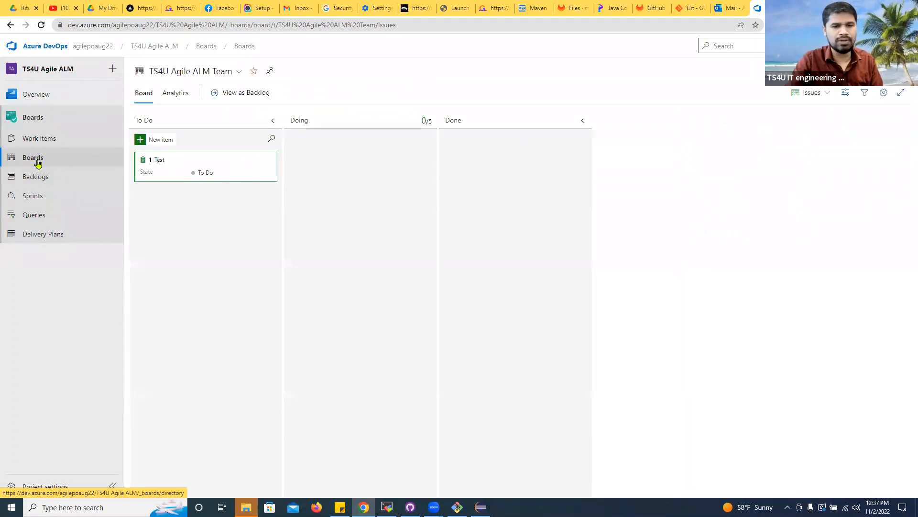
{"action": "left_click", "coordinate": [163, 160]}
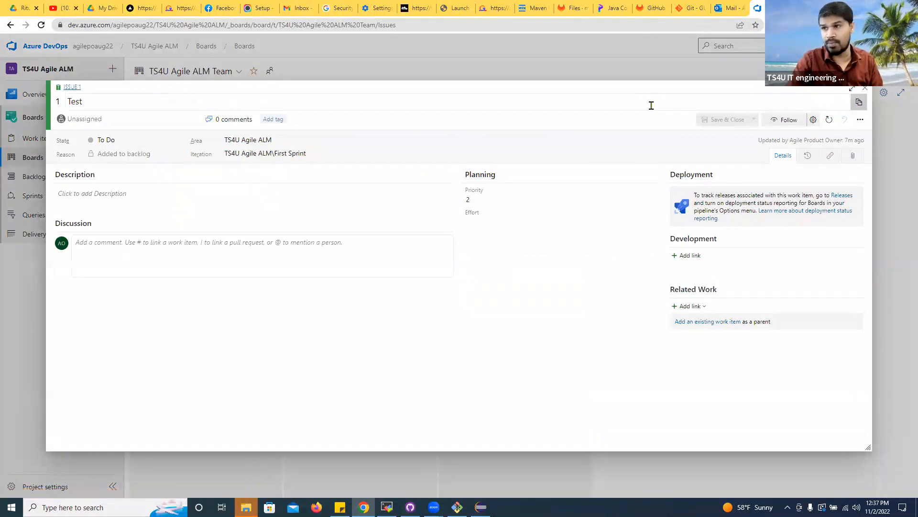
{"action": "left_click", "coordinate": [864, 88]}
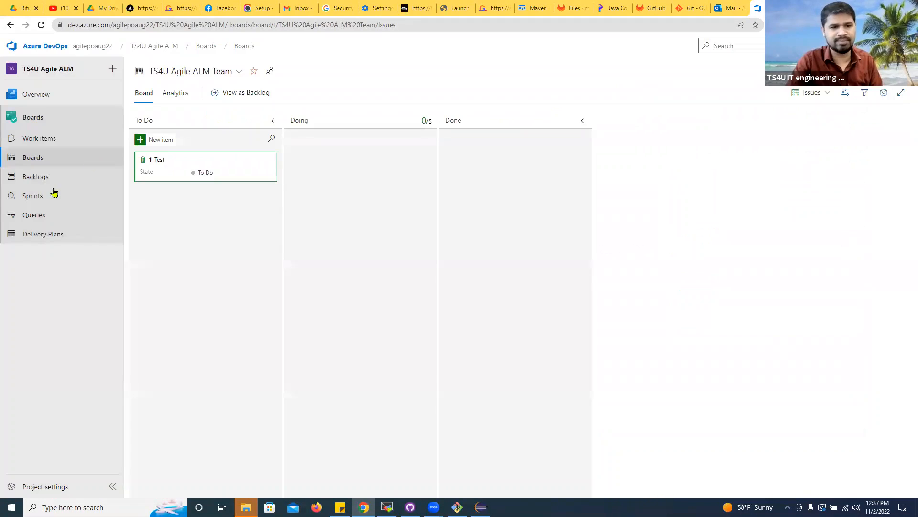
Step: Review First Sprint's capacity plan and the options for the Development activity, and return to the sprints directory
{"action": "left_click", "coordinate": [26, 195]}
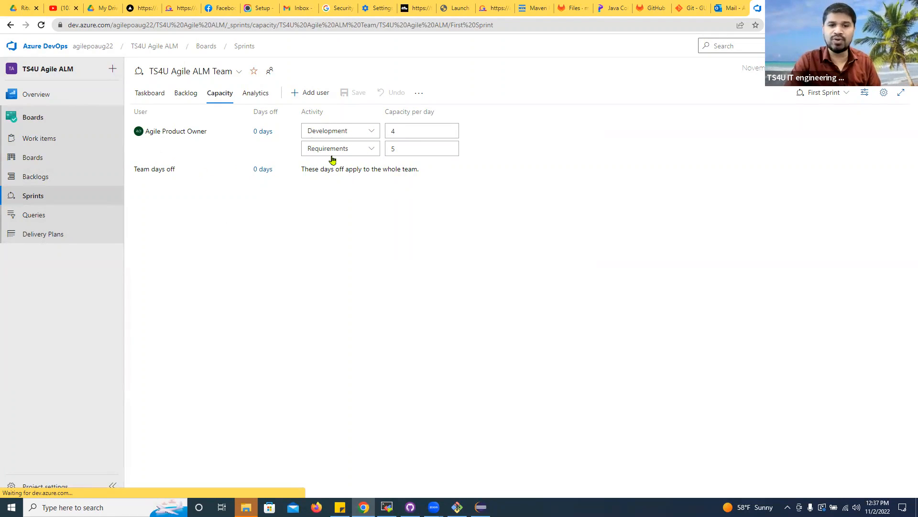
{"action": "left_click", "coordinate": [471, 132]}
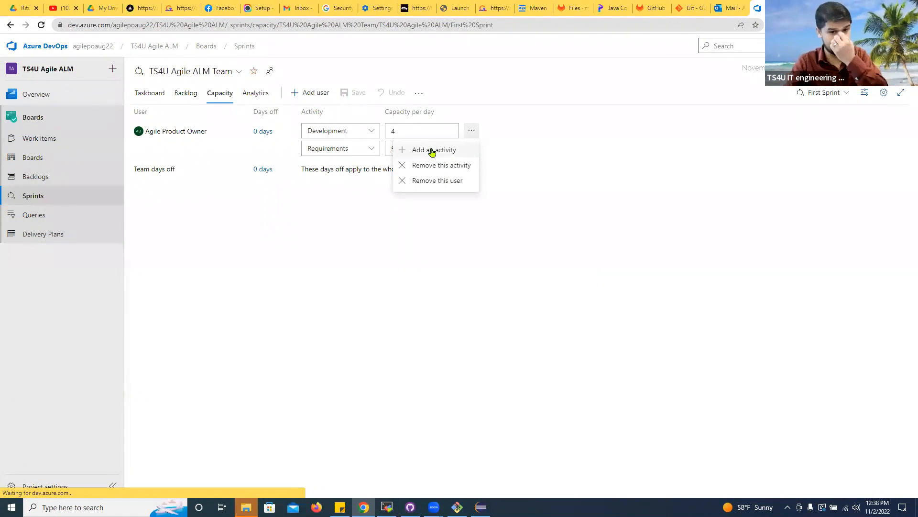
{"action": "left_click", "coordinate": [325, 200]}
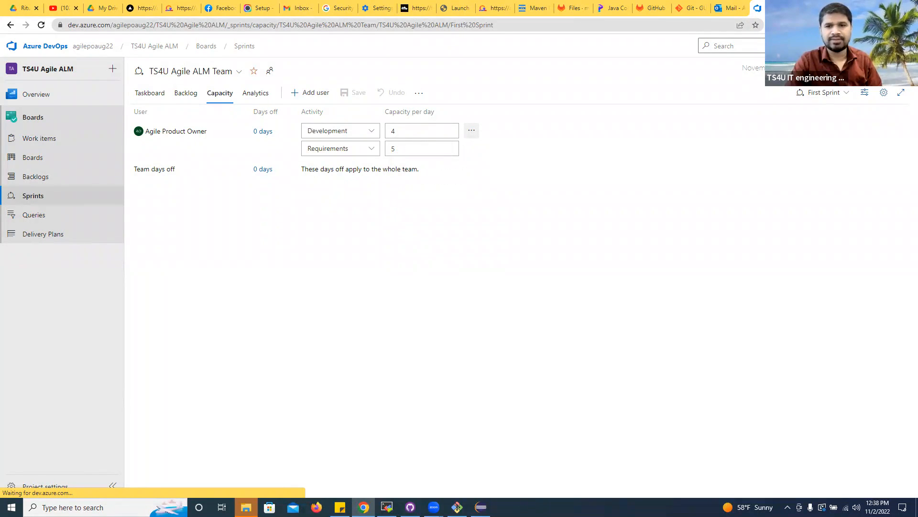
{"action": "left_click", "coordinate": [35, 195]}
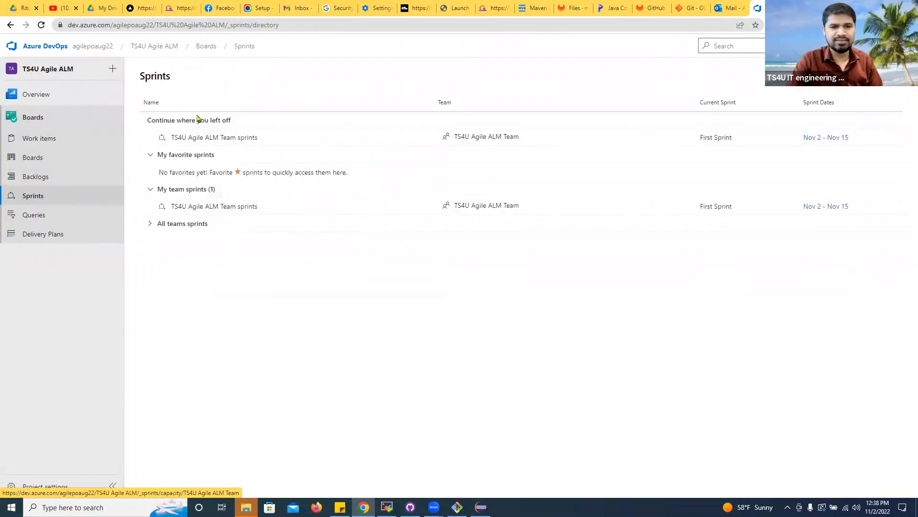
Step: Check the iteration assigned to the Test issue on the team's board and close the issue unchanged
{"action": "left_click", "coordinate": [48, 157]}
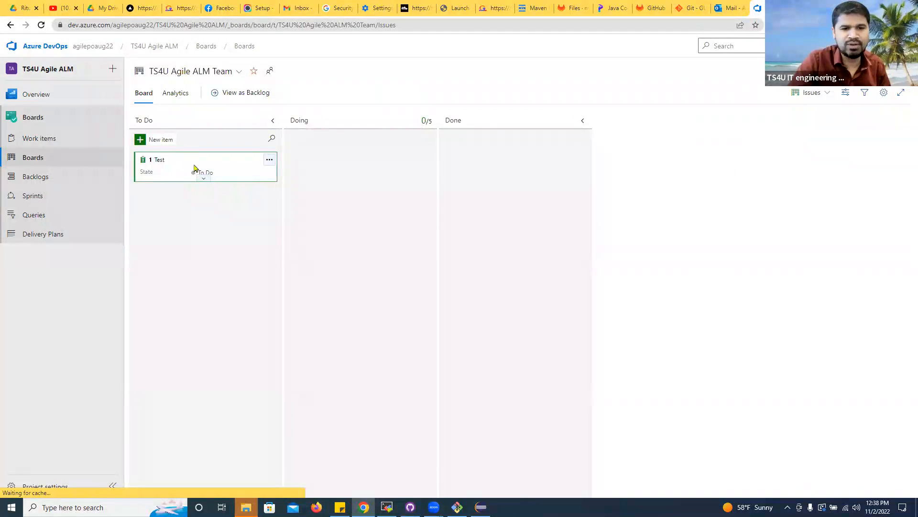
{"action": "left_click", "coordinate": [160, 161]}
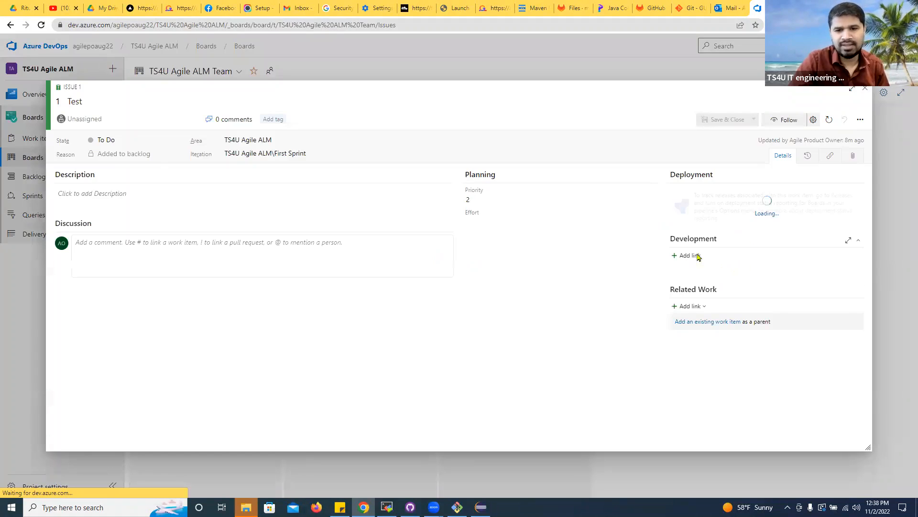
{"action": "left_click", "coordinate": [293, 156]}
{"action": "left_click", "coordinate": [330, 176]}
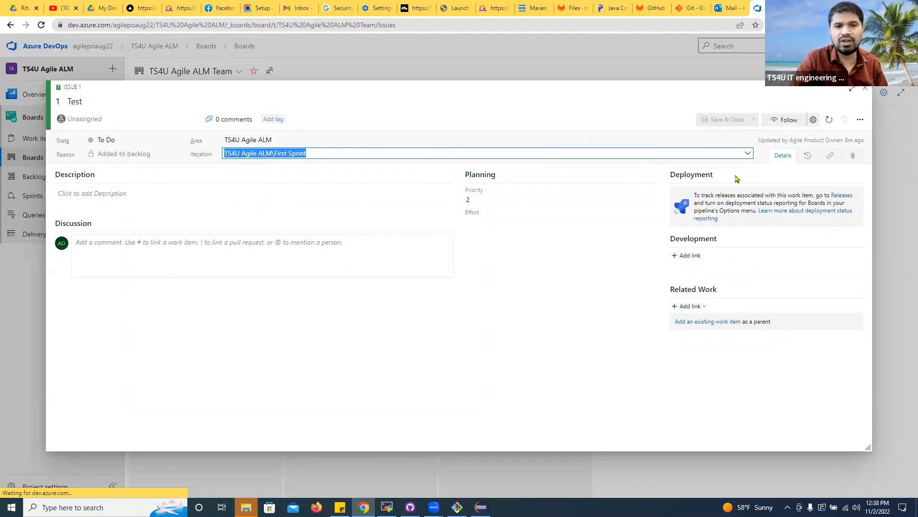
{"action": "left_click", "coordinate": [865, 90]}
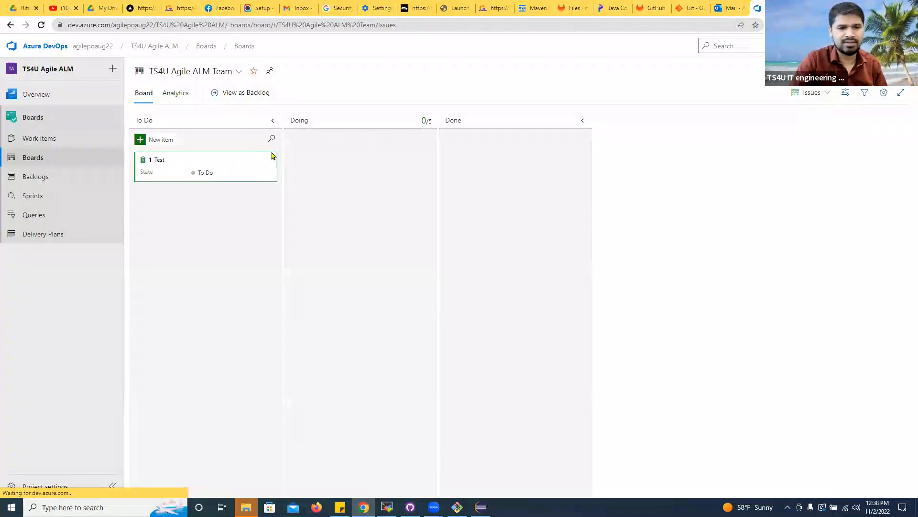
Step: Add a task named "Test doc prep" for the Test issue in the To Do (User has to work) column of First Sprint's taskboard
{"action": "left_click_drag", "start_coordinate": [204, 173], "coordinate": [38, 201]}
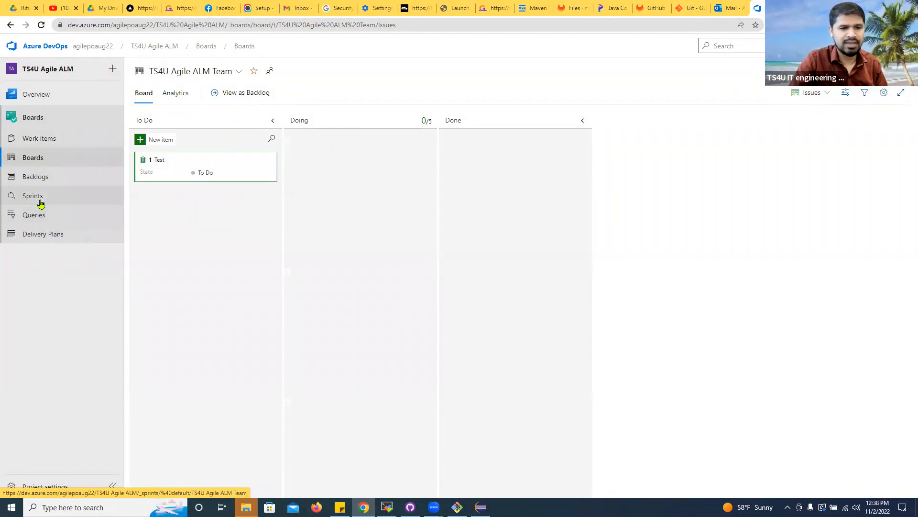
{"action": "left_click", "coordinate": [41, 202]}
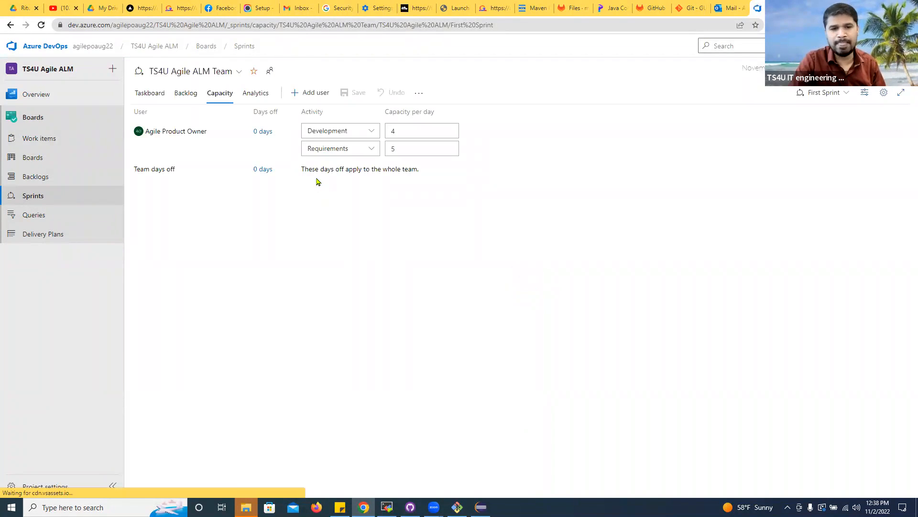
{"action": "left_click", "coordinate": [183, 94]}
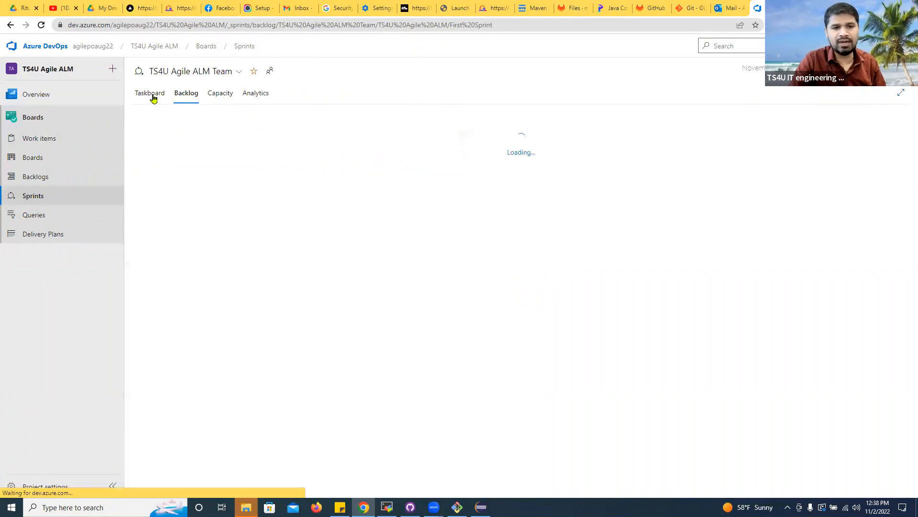
{"action": "left_click", "coordinate": [151, 95]}
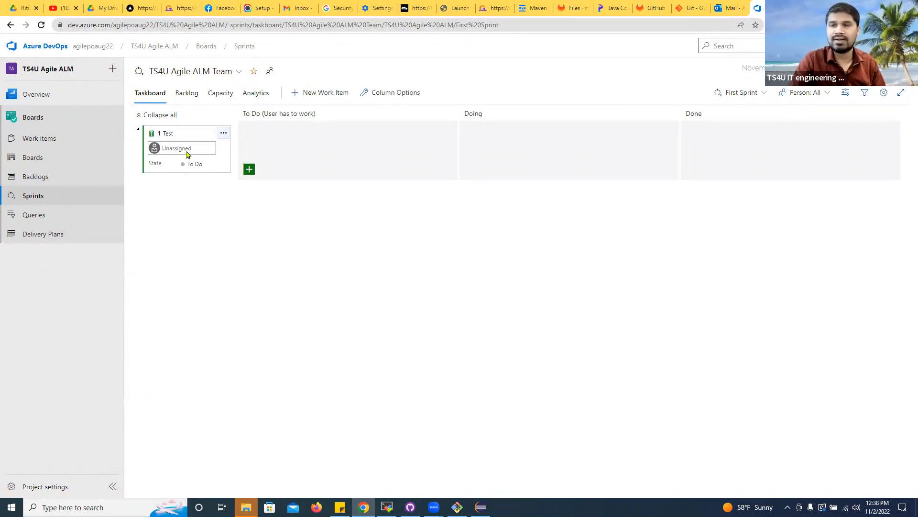
{"action": "left_click", "coordinate": [249, 169]}
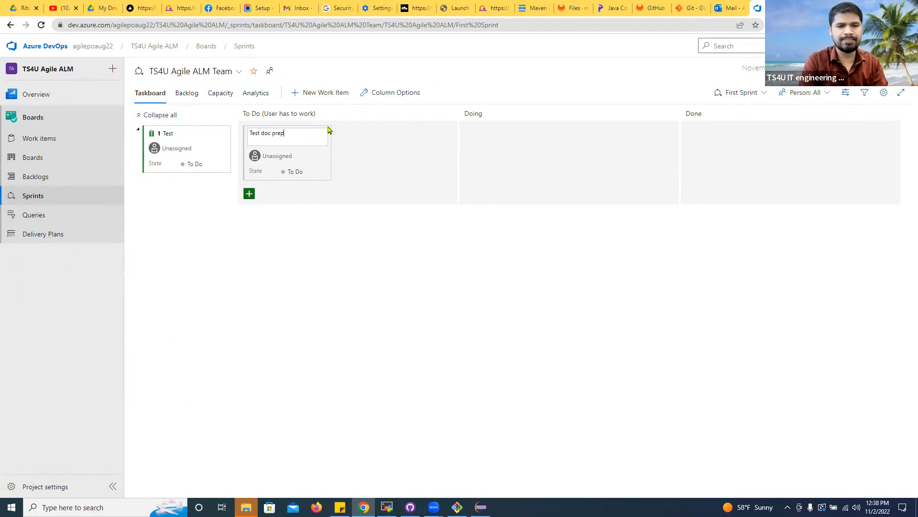
{"action": "key", "text": "Return"}
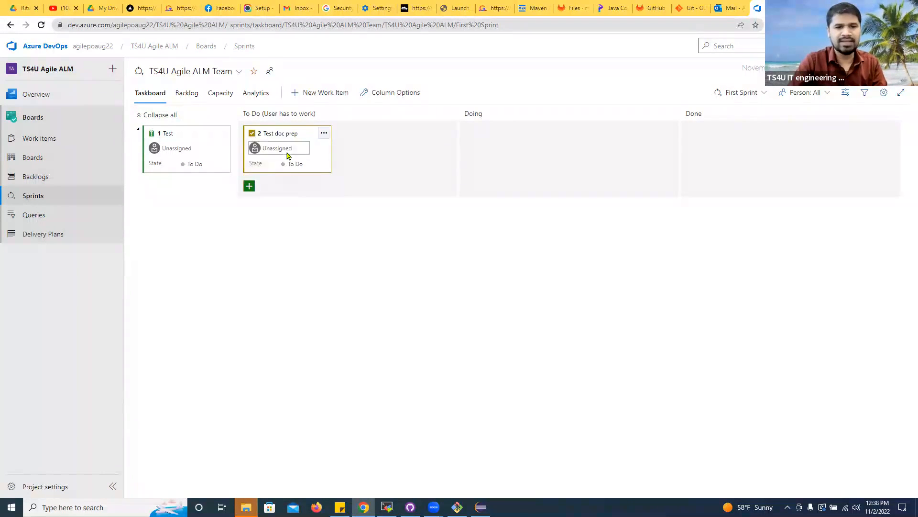
Step: Assign the Test doc prep task to Agile Product Owner, set its activity to Documentation and save it
{"action": "left_click", "coordinate": [282, 150]}
{"action": "left_click", "coordinate": [317, 187]}
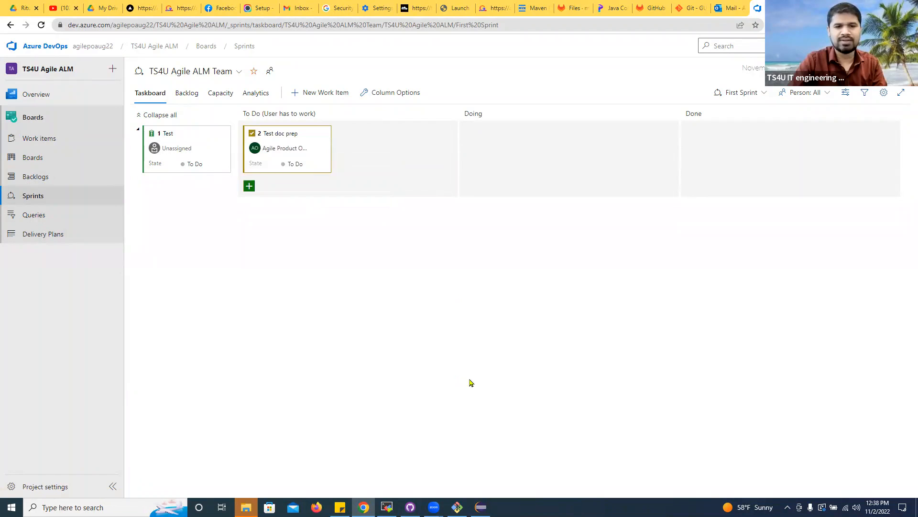
{"action": "left_click", "coordinate": [293, 134]}
{"action": "left_click", "coordinate": [488, 221]}
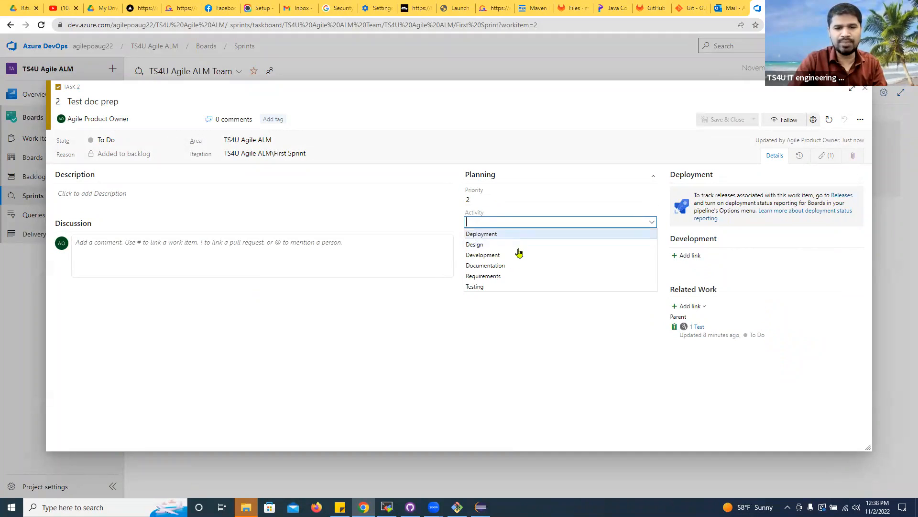
{"action": "left_click", "coordinate": [504, 269]}
{"action": "left_click", "coordinate": [495, 246]}
{"action": "left_click", "coordinate": [498, 248]}
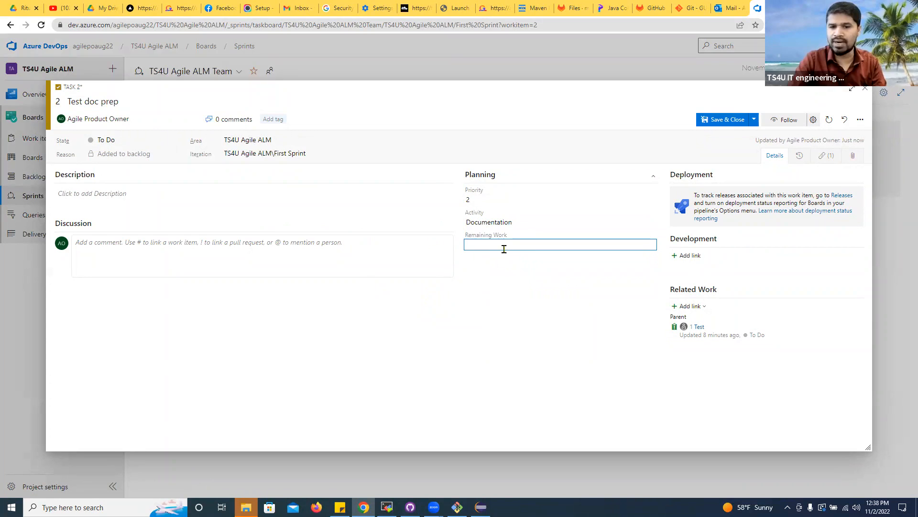
{"action": "left_click", "coordinate": [252, 189]}
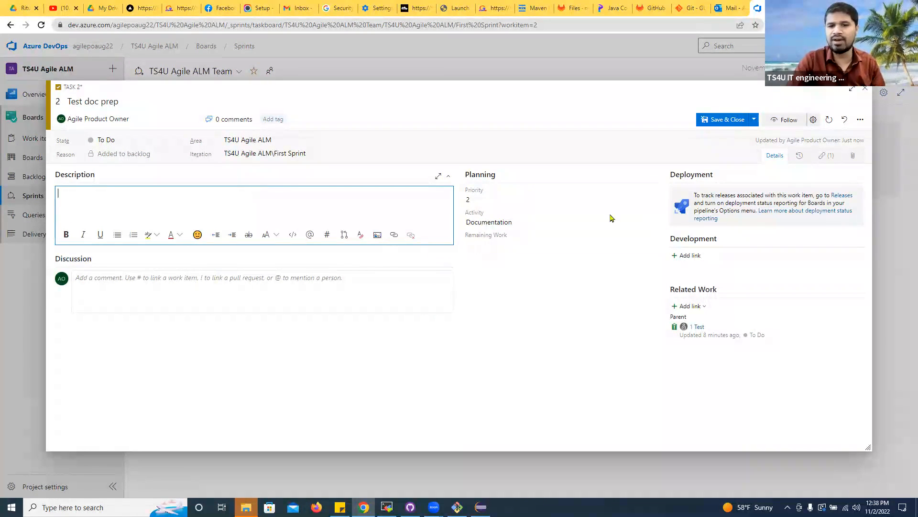
{"action": "left_click", "coordinate": [737, 122]}
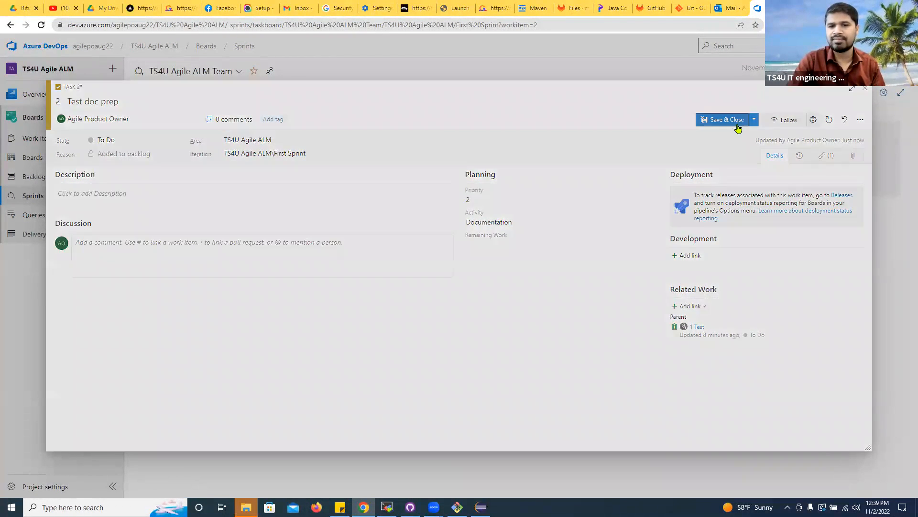
Step: Examine the Test doc prep task's links, history, attachments and notification settings, leaving the notifications unchanged
{"action": "left_click", "coordinate": [288, 148]}
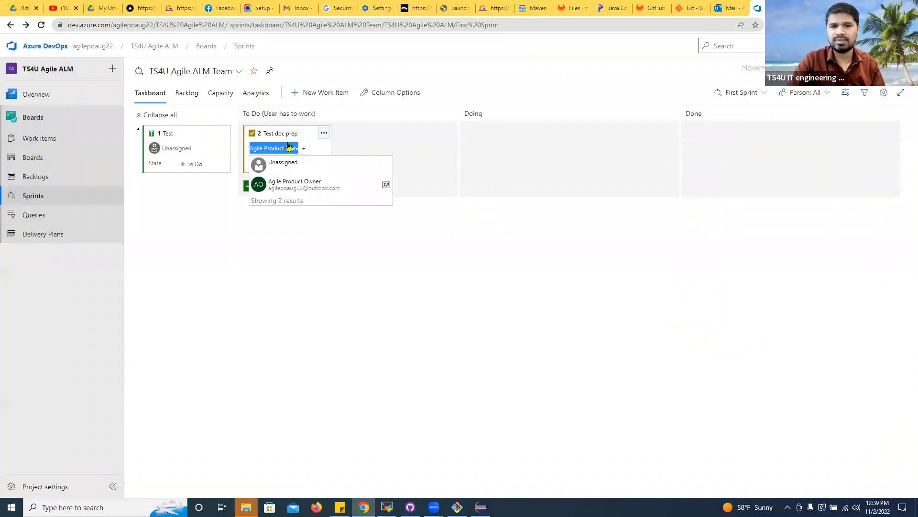
{"action": "left_click", "coordinate": [283, 133]}
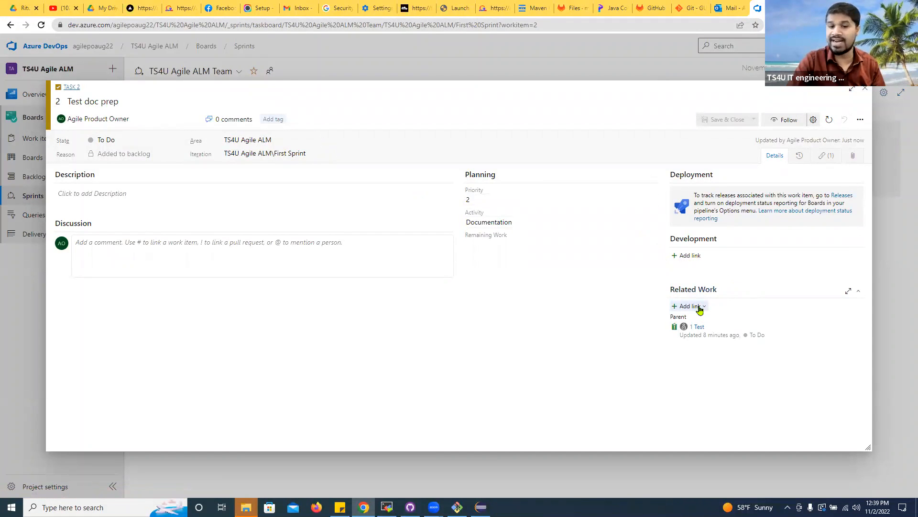
{"action": "left_click", "coordinate": [826, 155]}
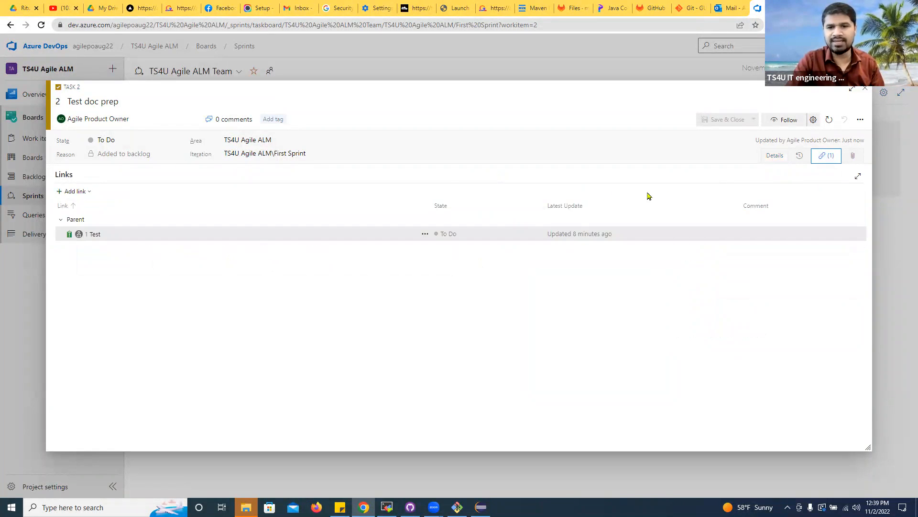
{"action": "left_click", "coordinate": [799, 156]}
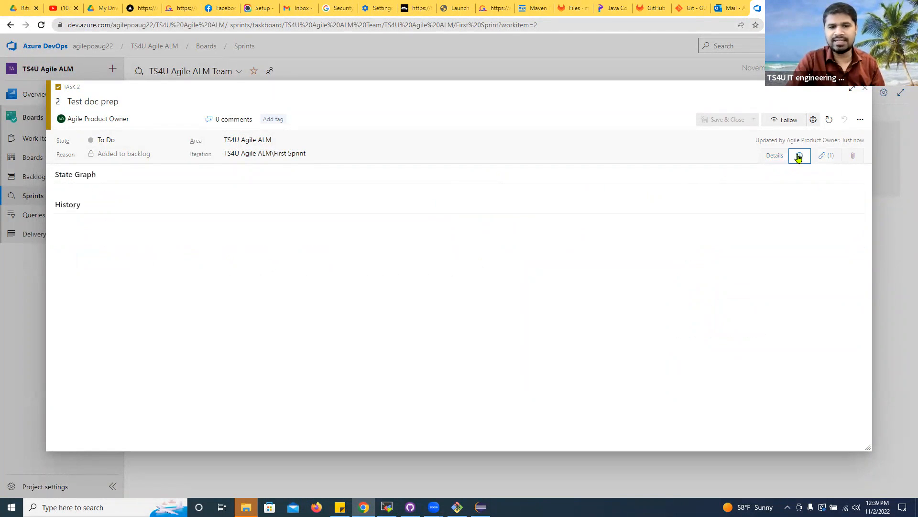
{"action": "left_click", "coordinate": [852, 158]}
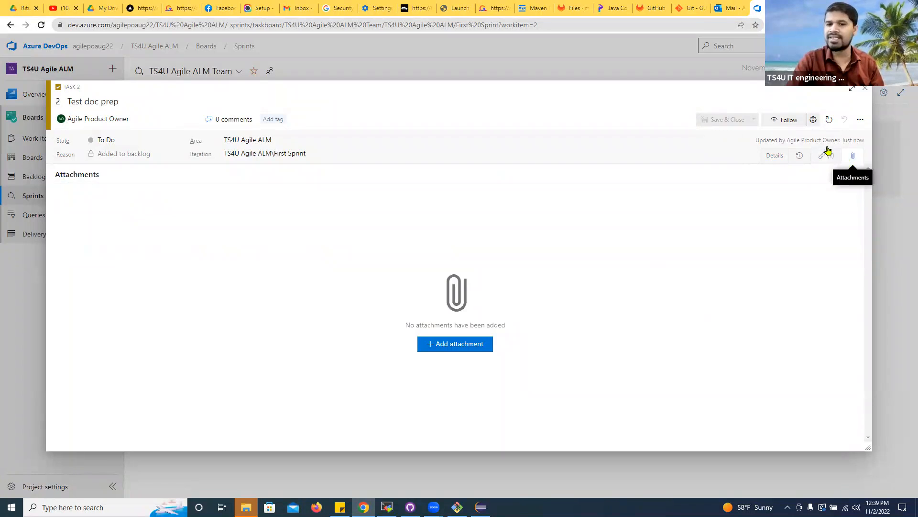
{"action": "left_click", "coordinate": [813, 119]}
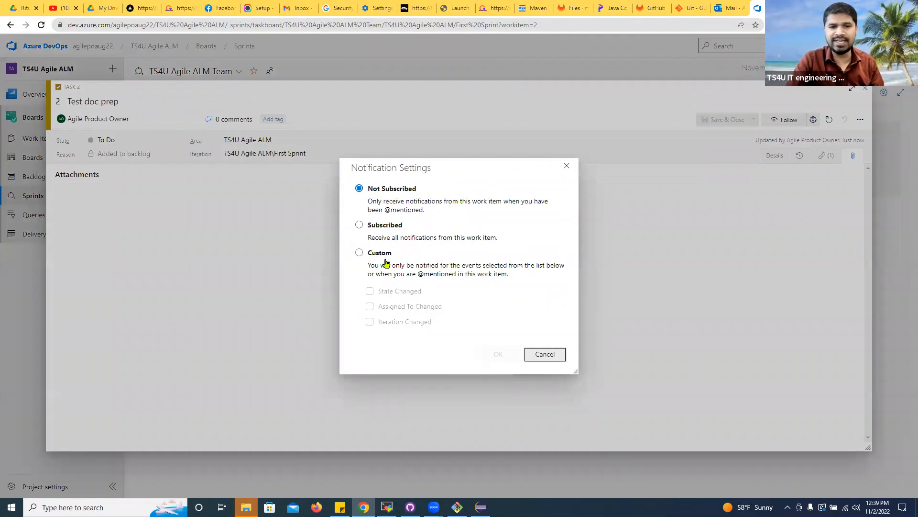
{"action": "left_click", "coordinate": [544, 355]}
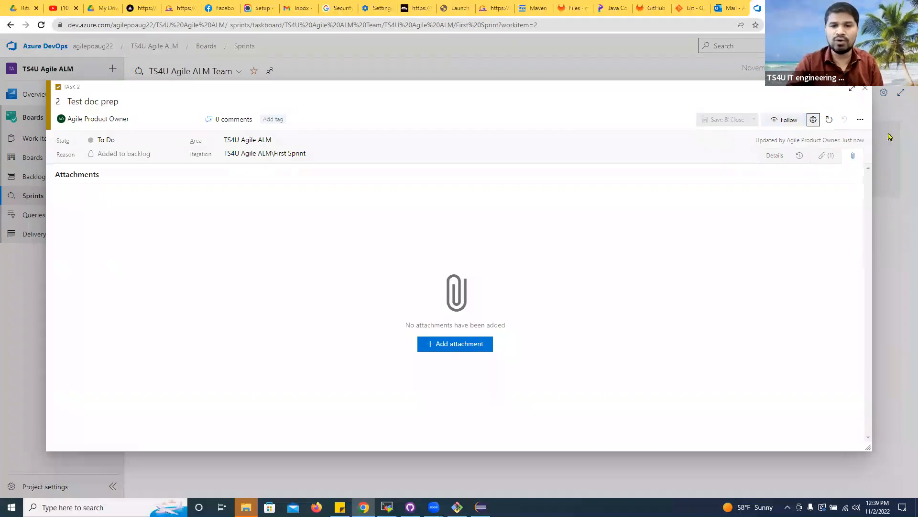
Step: Review the task's additional actions and the customizable layout of the Task work item type, and return to the taskboard
{"action": "left_click", "coordinate": [860, 119]}
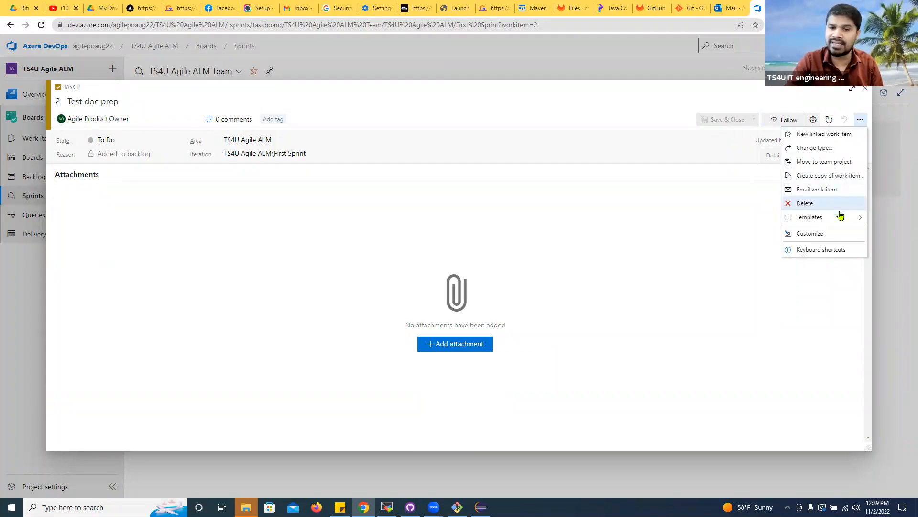
{"action": "mouse_move", "coordinate": [841, 220]}
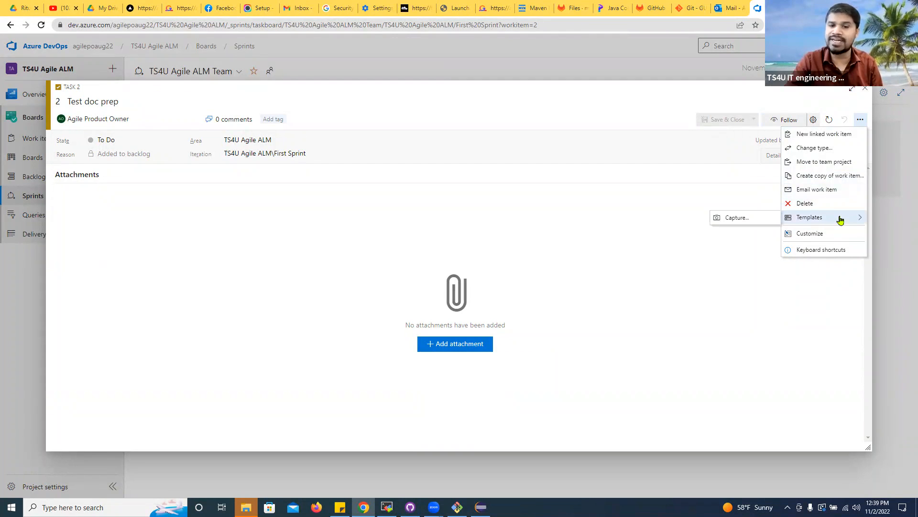
{"action": "left_click", "coordinate": [821, 235]}
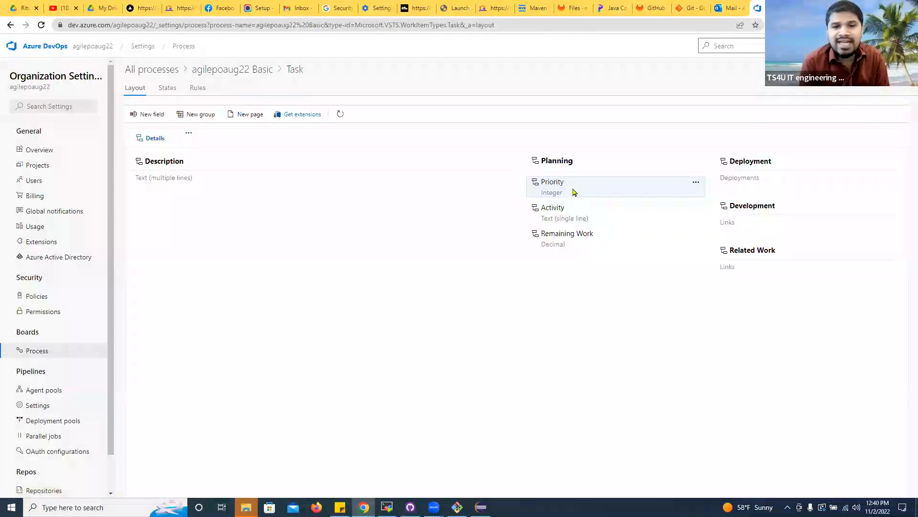
{"action": "mouse_move", "coordinate": [574, 192]}
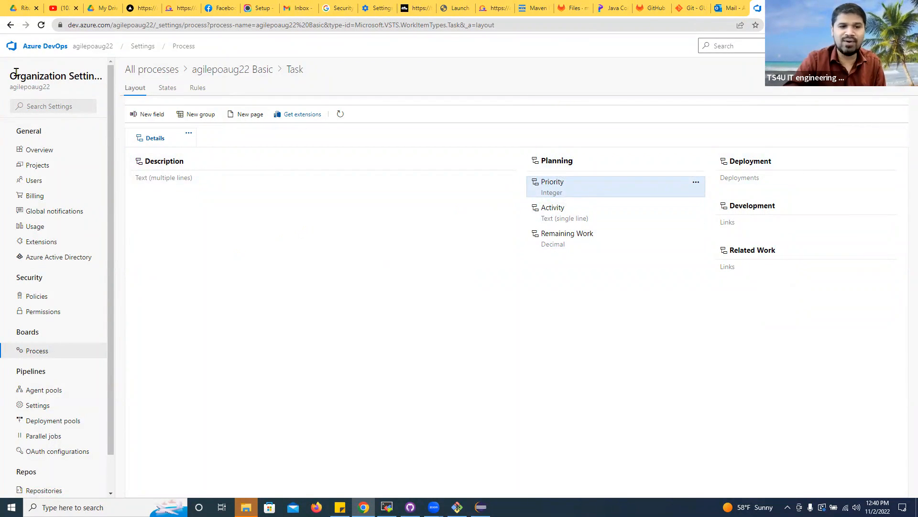
{"action": "left_click", "coordinate": [12, 25]}
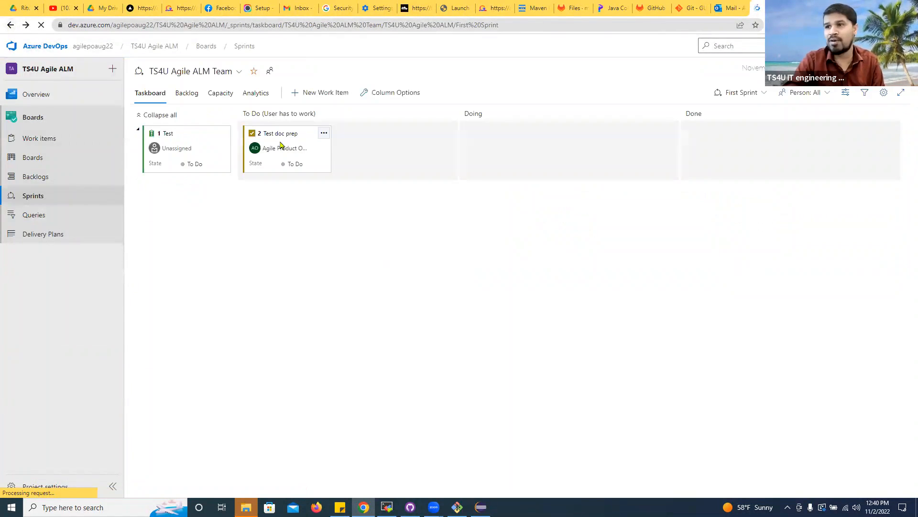
Step: Check the Test doc prep task's details, close it and move it to the Done column of First Sprint's taskboard
{"action": "double_click", "coordinate": [281, 145]}
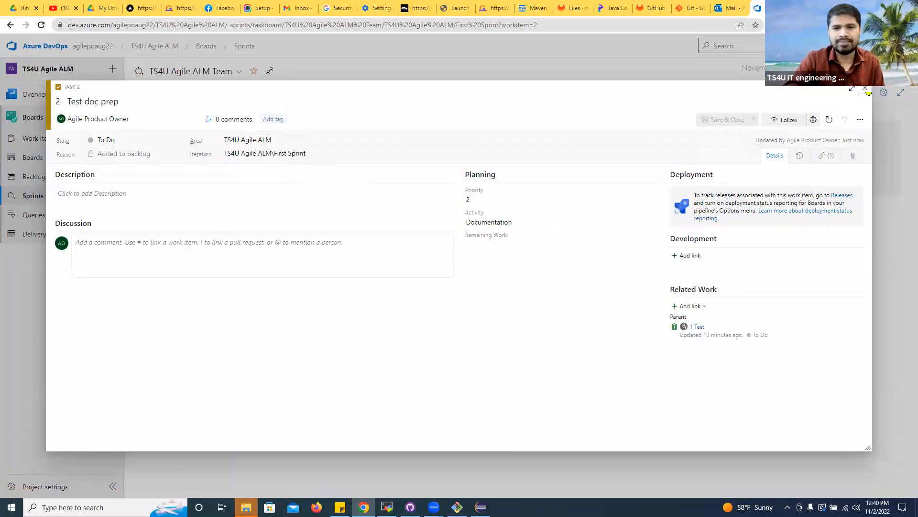
{"action": "left_click", "coordinate": [865, 88]}
{"action": "left_click_drag", "start_coordinate": [287, 144], "coordinate": [768, 137]}
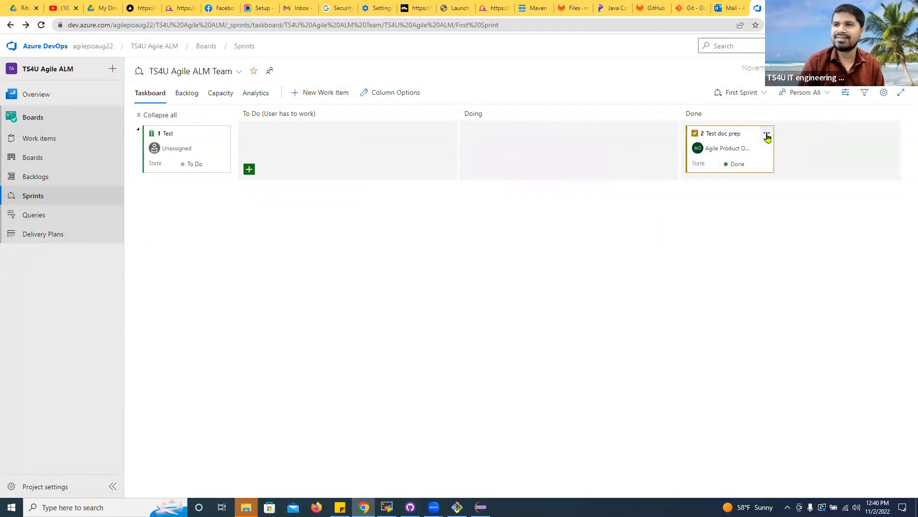
Step: Add six tasks named 1, 2, 2, 4, 5 and 6 for the Test issue in the To Do (User has to work) column
{"action": "left_click", "coordinate": [250, 169]}
{"action": "left_click", "coordinate": [238, 213]}
{"action": "left_click", "coordinate": [248, 169]}
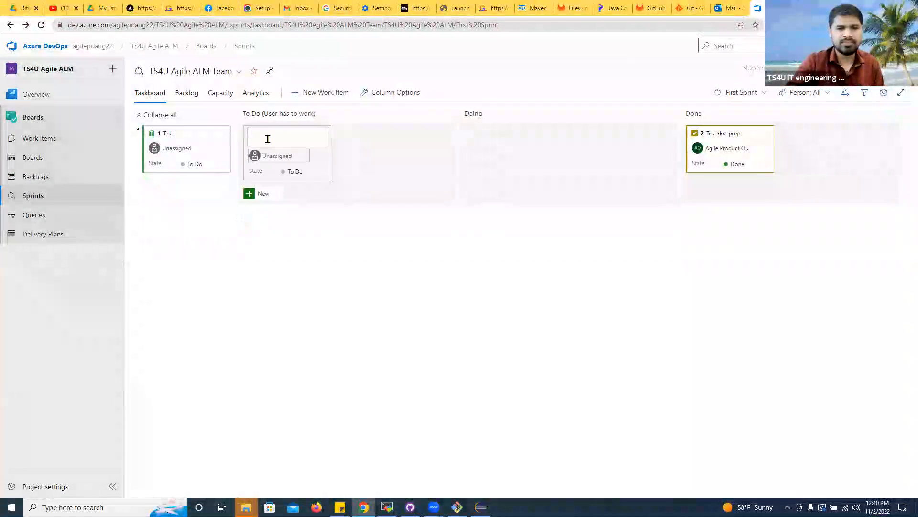
{"action": "type", "text": "1"}
{"action": "key", "text": "Return"}
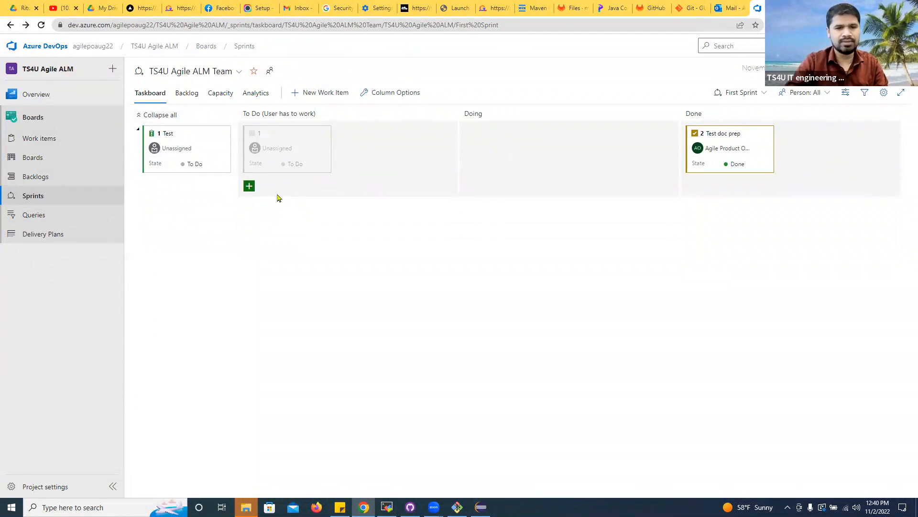
{"action": "type", "text": "2"}
{"action": "key", "text": "Return"}
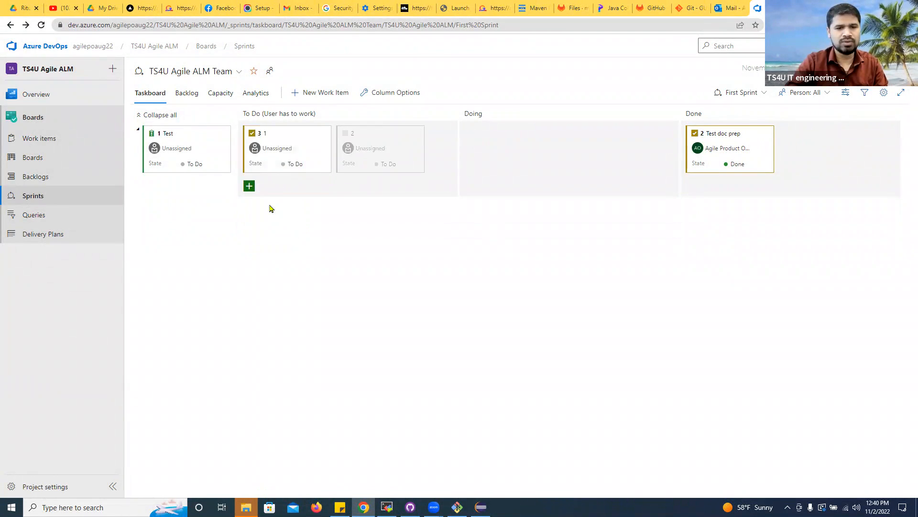
{"action": "left_click", "coordinate": [249, 193]}
{"action": "type", "text": "2"}
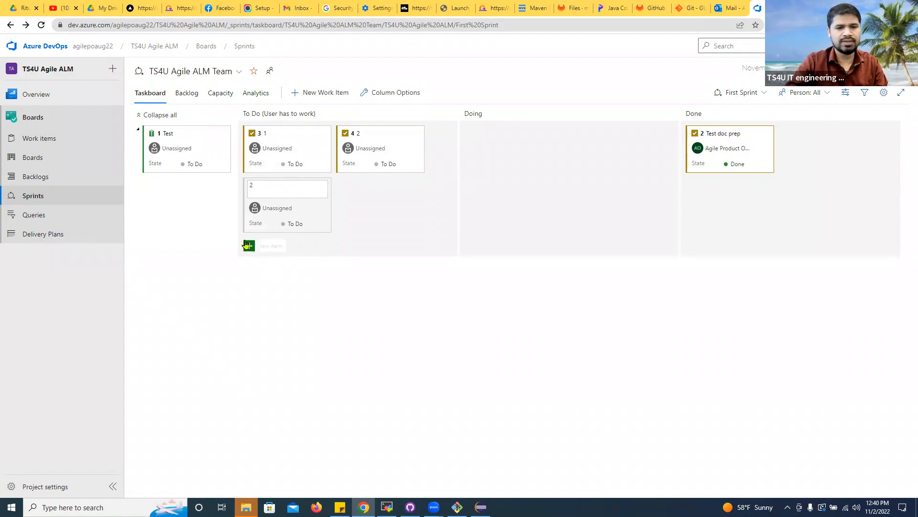
{"action": "key", "text": "Return"}
{"action": "type", "text": "4"}
{"action": "key", "text": "Return"}
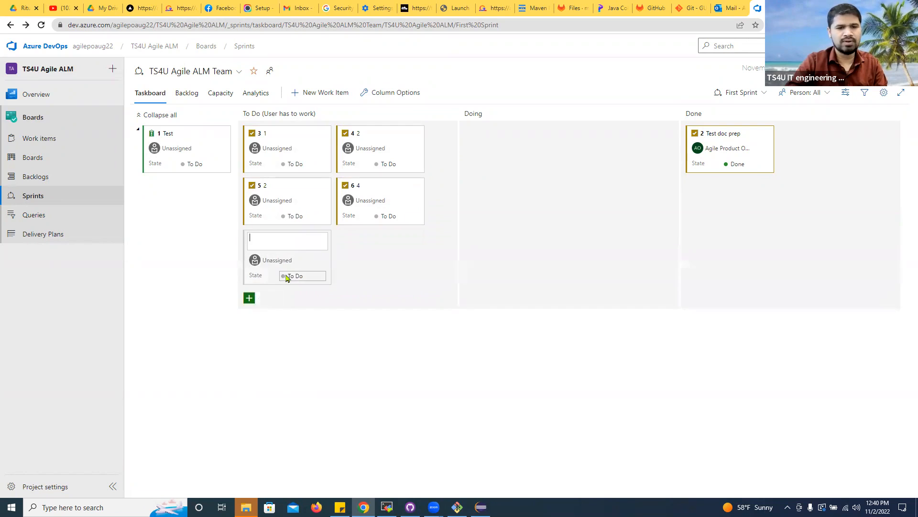
{"action": "type", "text": "5"}
{"action": "key", "text": "Return"}
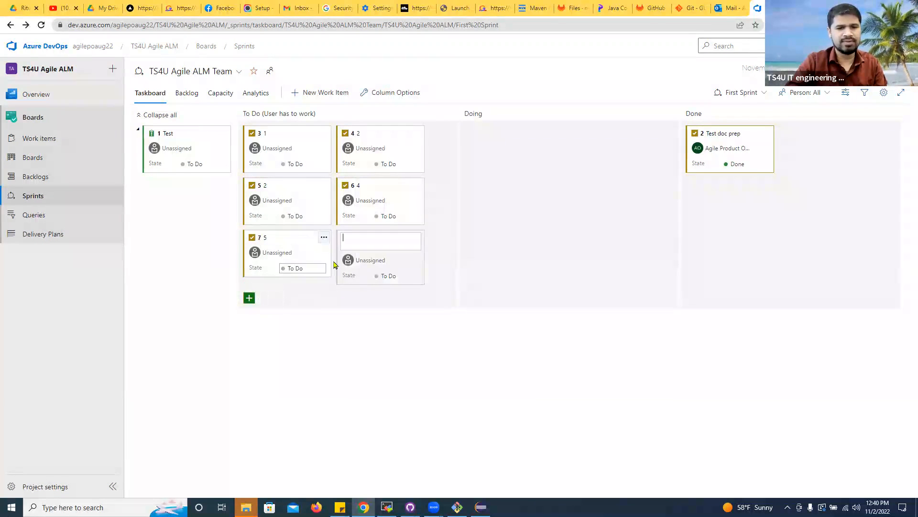
{"action": "type", "text": "6"}
{"action": "left_click", "coordinate": [389, 378]}
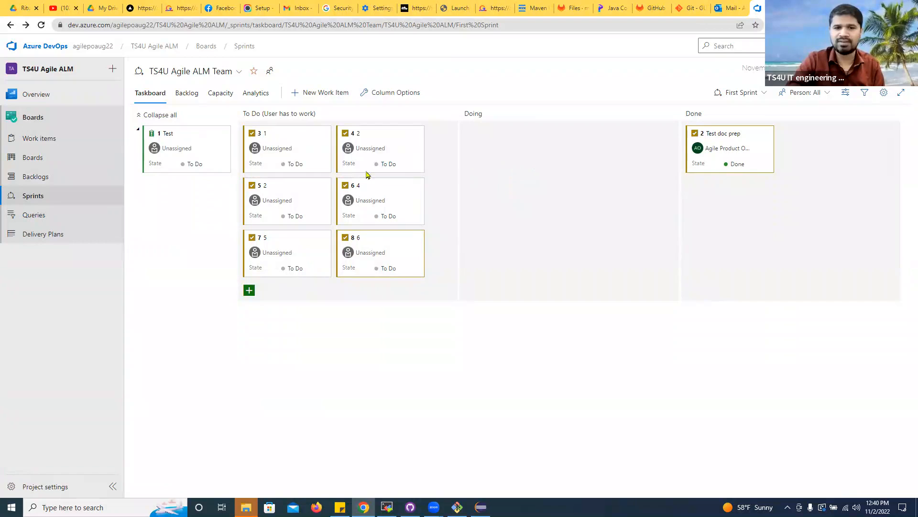
Step: Move the first task named 2 and task 6 to Doing, and task 5 to Done
{"action": "left_click_drag", "start_coordinate": [402, 156], "coordinate": [533, 159]}
{"action": "left_click_drag", "start_coordinate": [381, 201], "coordinate": [751, 189]}
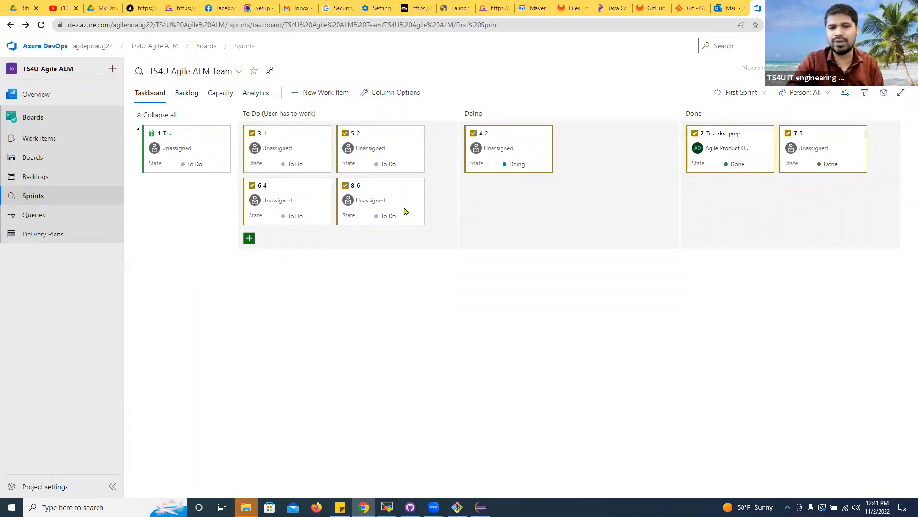
{"action": "left_click_drag", "start_coordinate": [391, 211], "coordinate": [528, 249]}
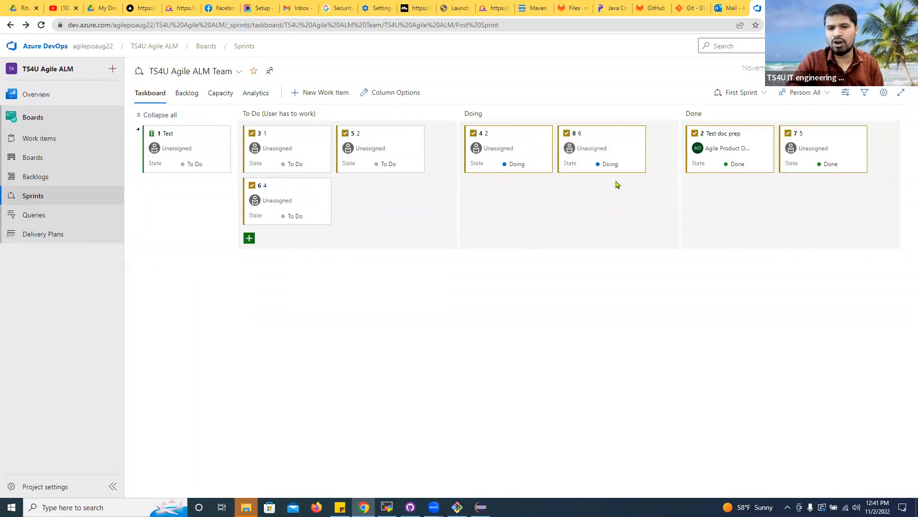
Step: Move all remaining tasks from the To Do and Doing columns to Done
{"action": "left_click_drag", "start_coordinate": [408, 154], "coordinate": [825, 188]}
{"action": "left_click_drag", "start_coordinate": [416, 141], "coordinate": [775, 191]}
{"action": "left_click_drag", "start_coordinate": [296, 153], "coordinate": [823, 158]}
{"action": "left_click_drag", "start_coordinate": [602, 149], "coordinate": [828, 251]}
{"action": "left_click_drag", "start_coordinate": [530, 152], "coordinate": [811, 251]}
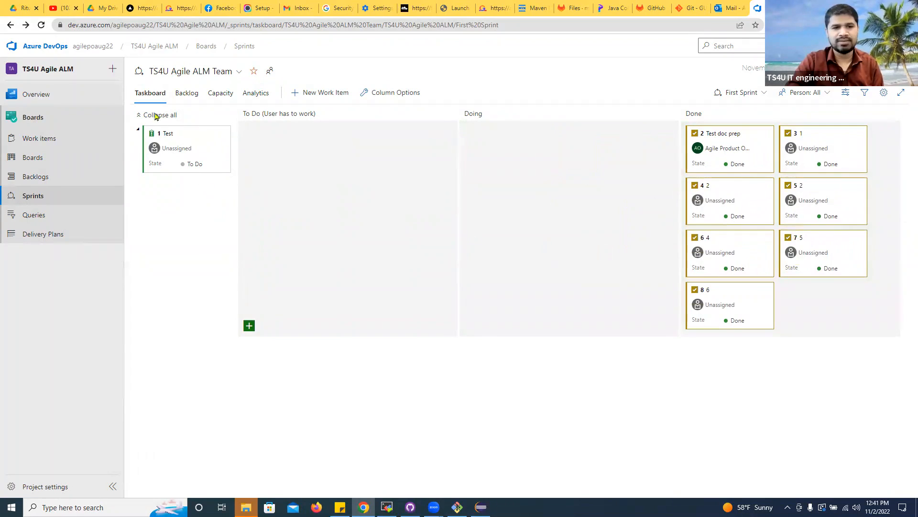
Step: Set the Test issue's state to Done and save it
{"action": "left_click", "coordinate": [55, 49]}
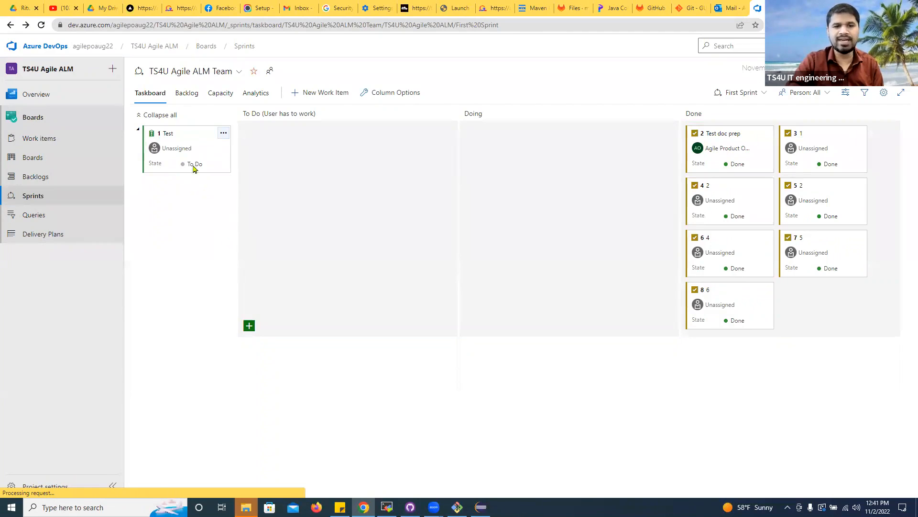
{"action": "left_click", "coordinate": [172, 133]}
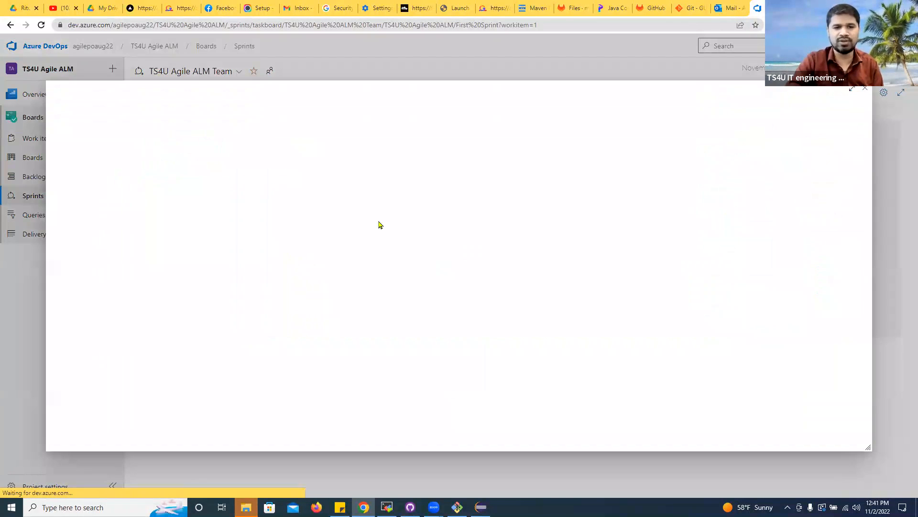
{"action": "left_click", "coordinate": [120, 140]}
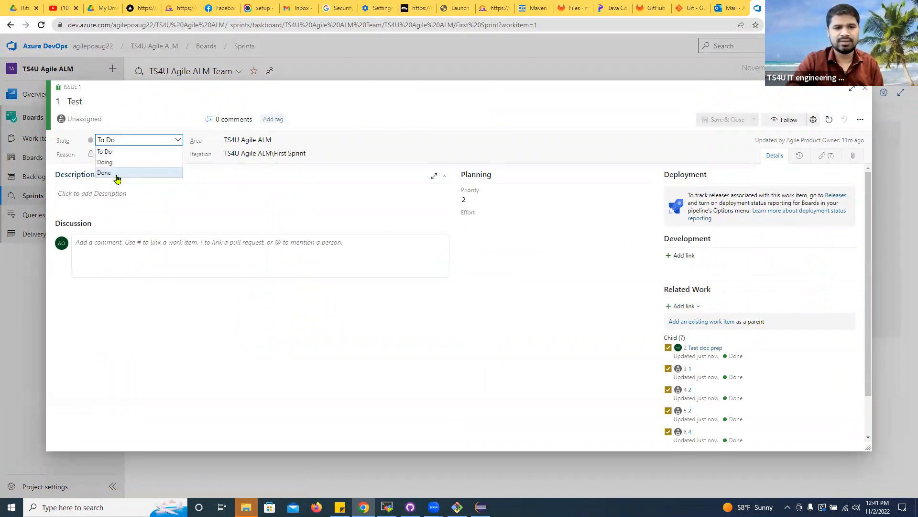
{"action": "left_click", "coordinate": [114, 173]}
{"action": "left_click", "coordinate": [726, 119]}
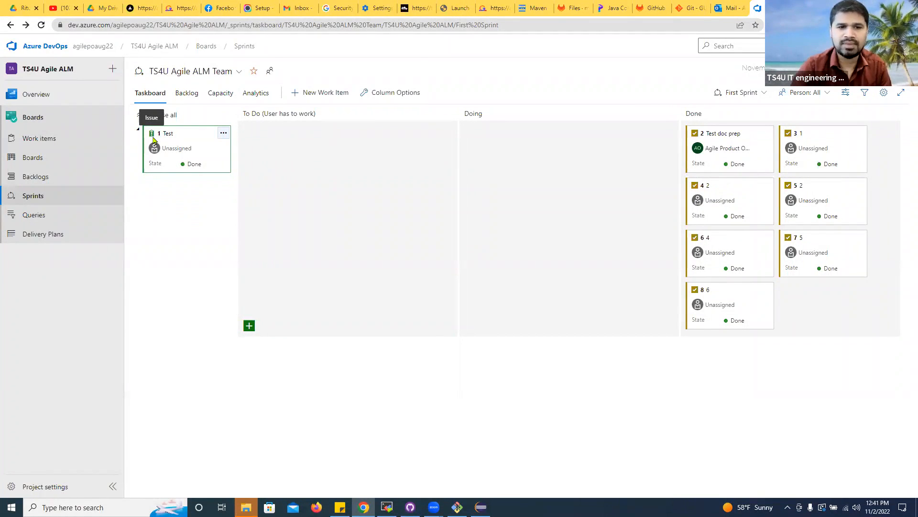
Step: Open First Sprint's analytics and review the Burndown Trend report tour, backlog choices and burndown metric options
{"action": "left_click", "coordinate": [256, 93]}
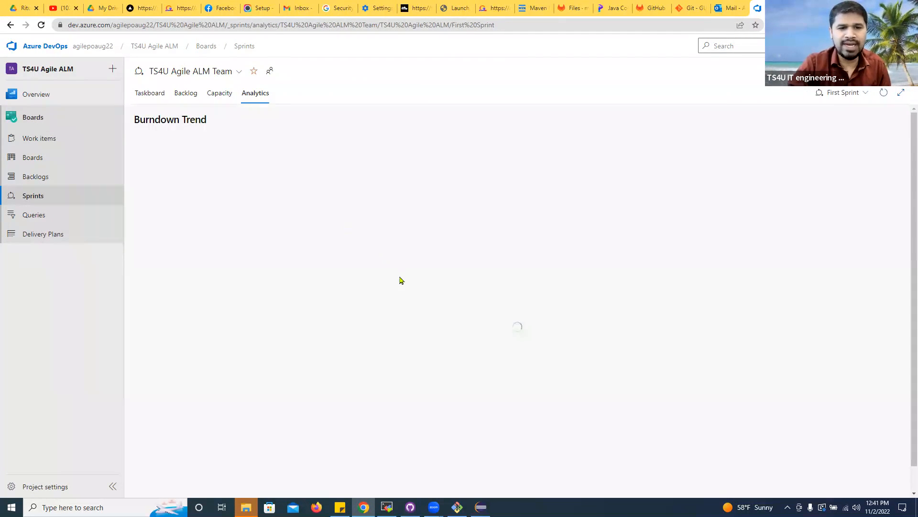
{"action": "left_click", "coordinate": [292, 196]}
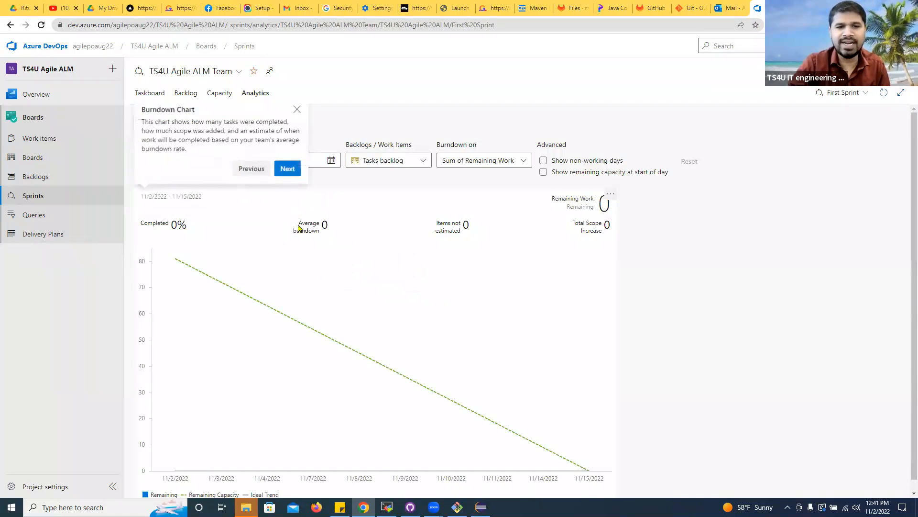
{"action": "left_click", "coordinate": [288, 168]}
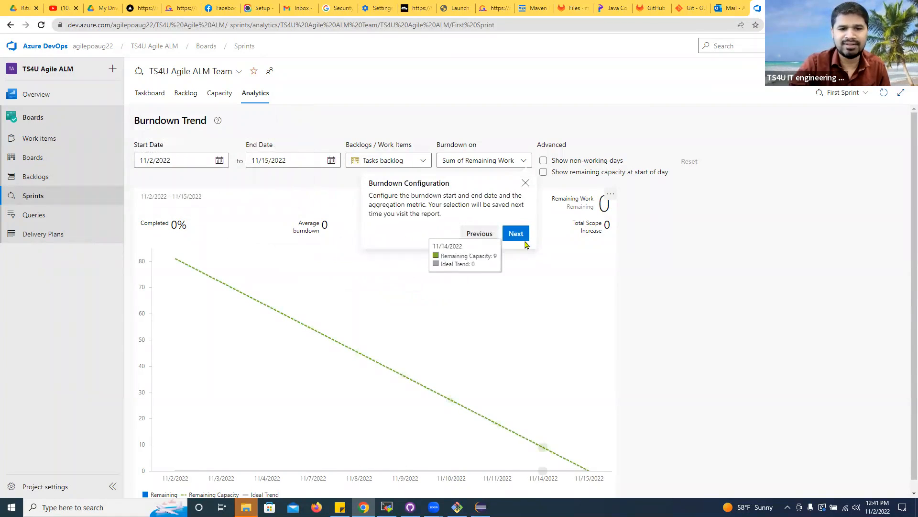
{"action": "left_click", "coordinate": [525, 233]}
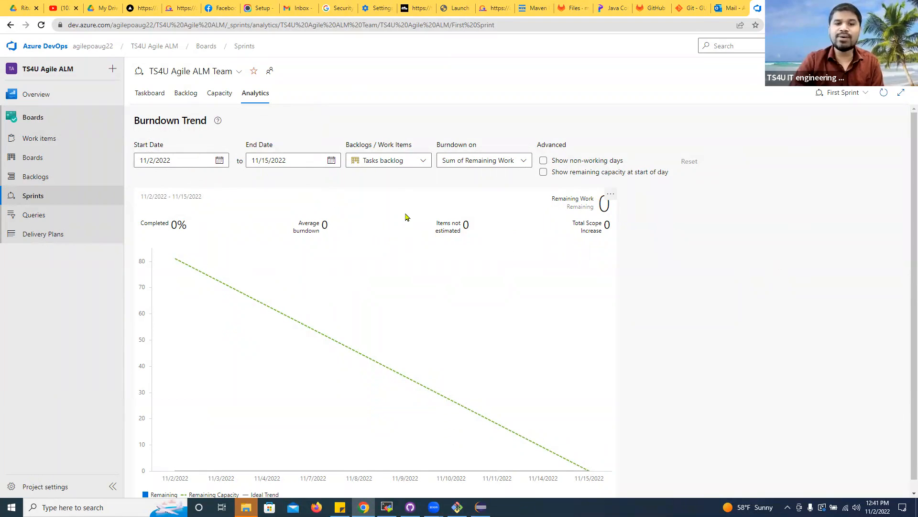
{"action": "left_click", "coordinate": [404, 165]}
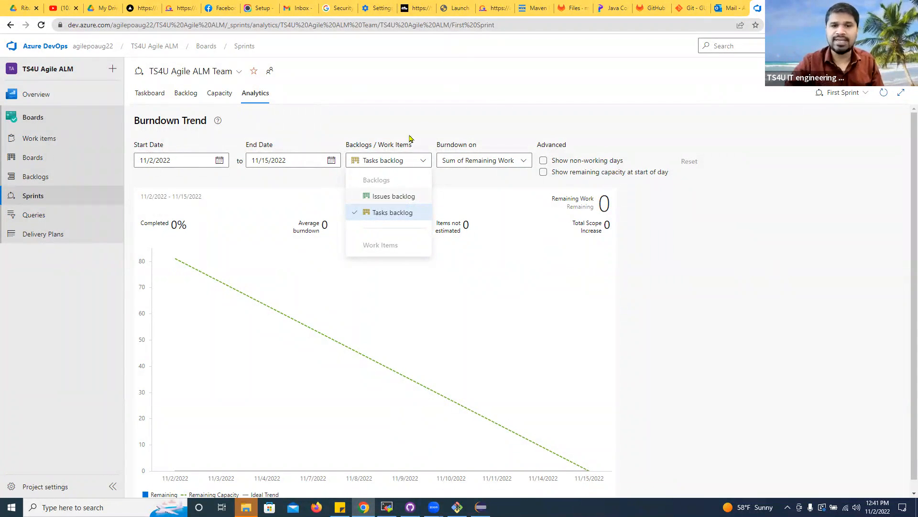
{"action": "left_click", "coordinate": [472, 76]}
{"action": "left_click", "coordinate": [508, 162]}
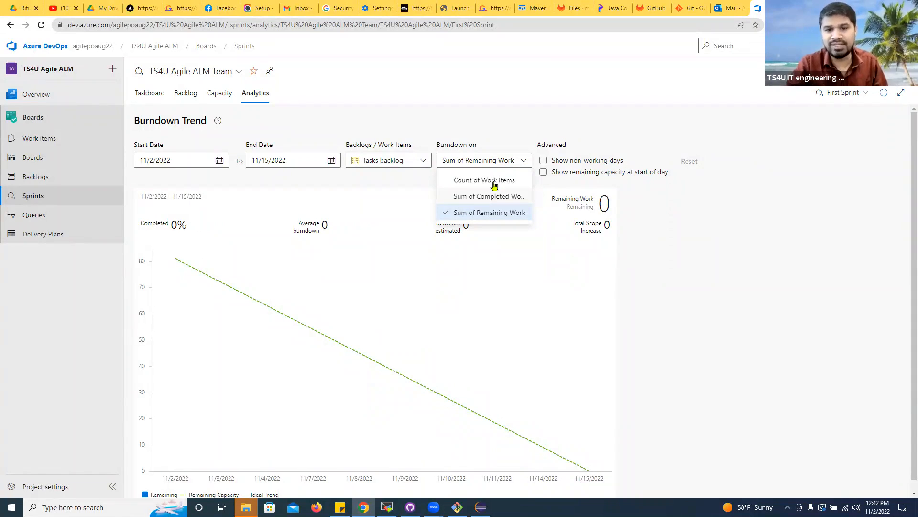
Step: Show non-working days in the Burndown Trend chart and hide them again, dismissing the report tour each time
{"action": "left_click", "coordinate": [543, 160]}
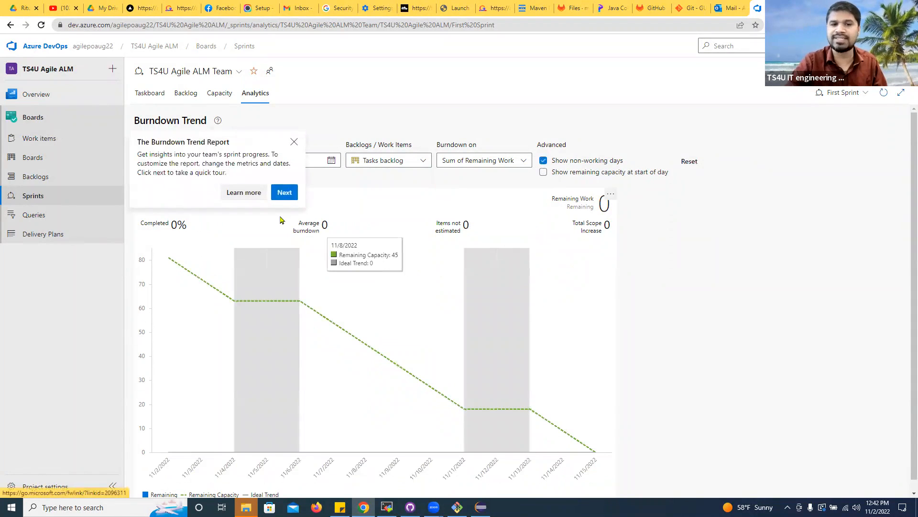
{"action": "left_click", "coordinate": [284, 192]}
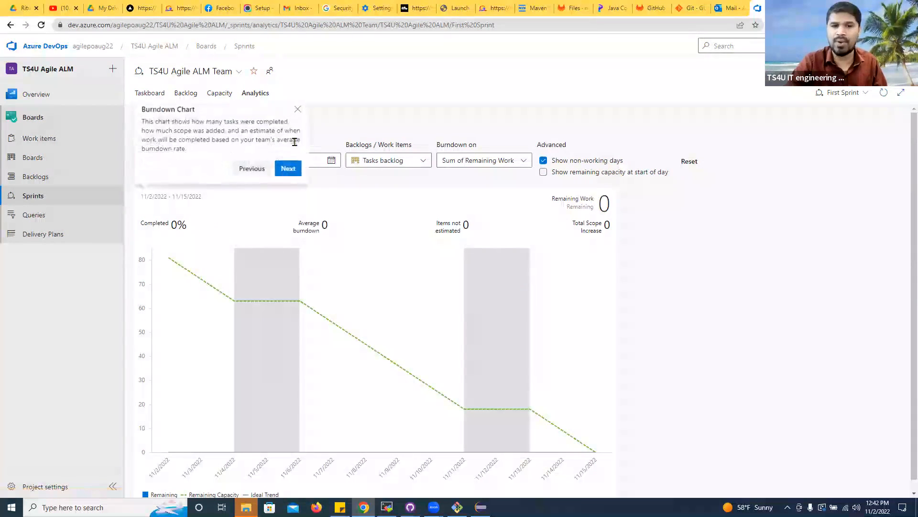
{"action": "left_click", "coordinate": [294, 169]}
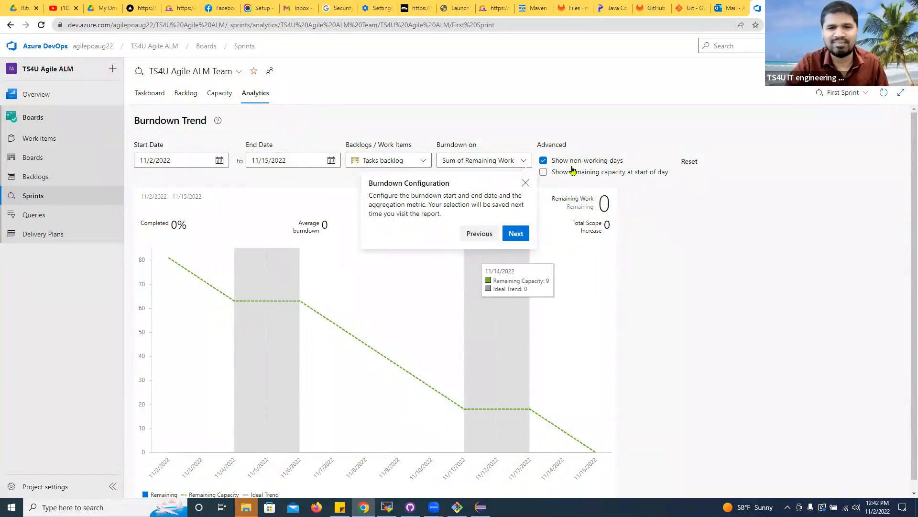
{"action": "left_click", "coordinate": [543, 160]}
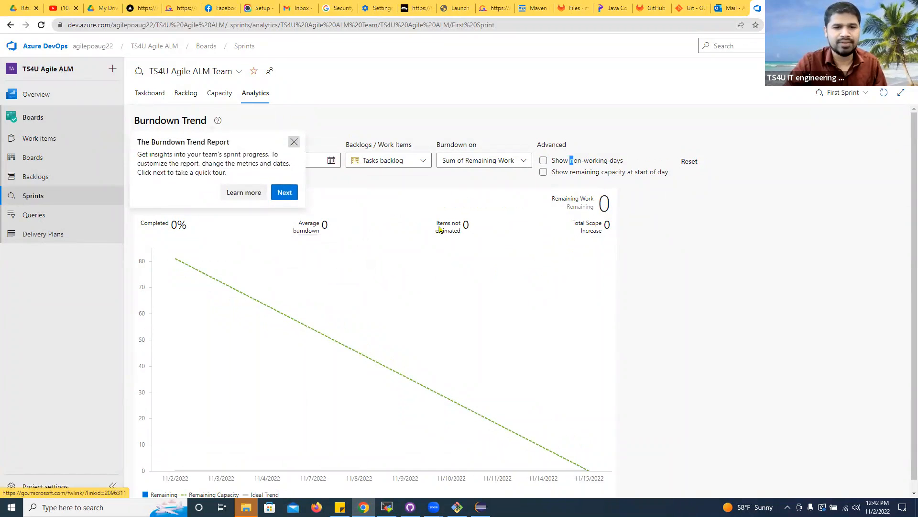
{"action": "left_click", "coordinate": [284, 193]}
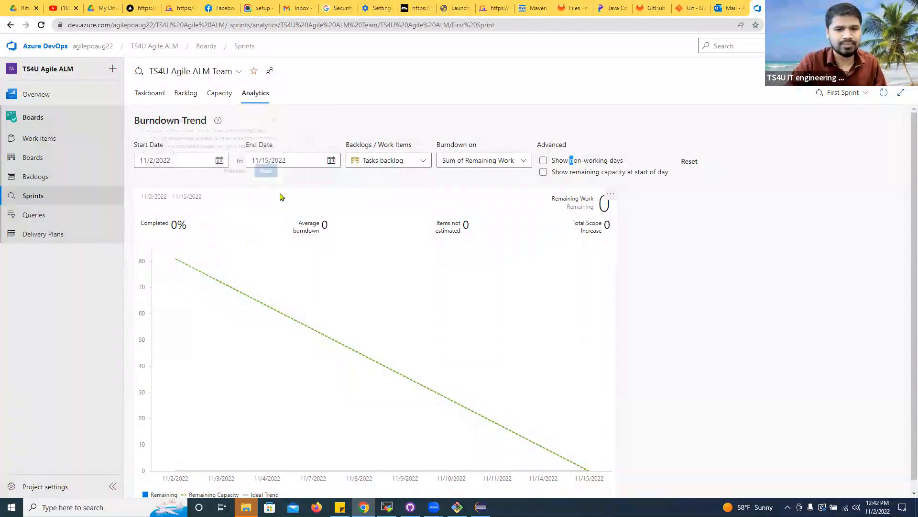
{"action": "left_click", "coordinate": [287, 169]}
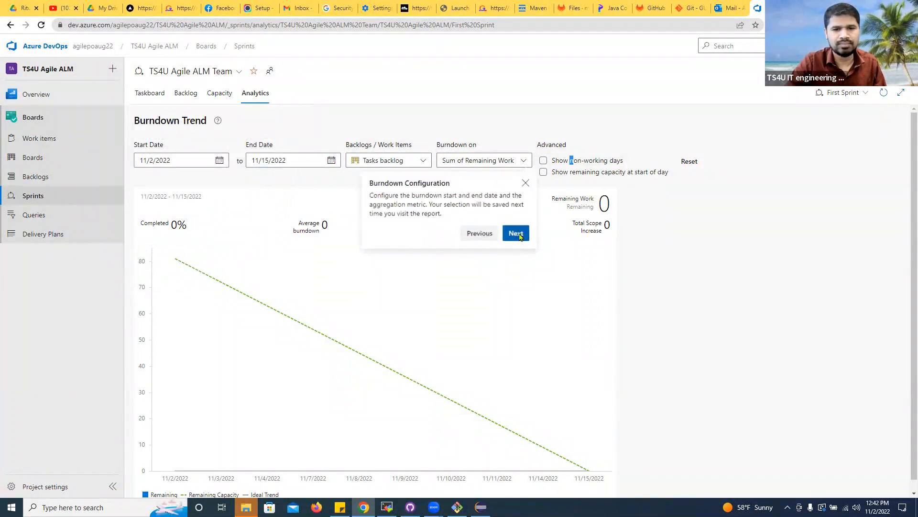
{"action": "left_click", "coordinate": [516, 233]}
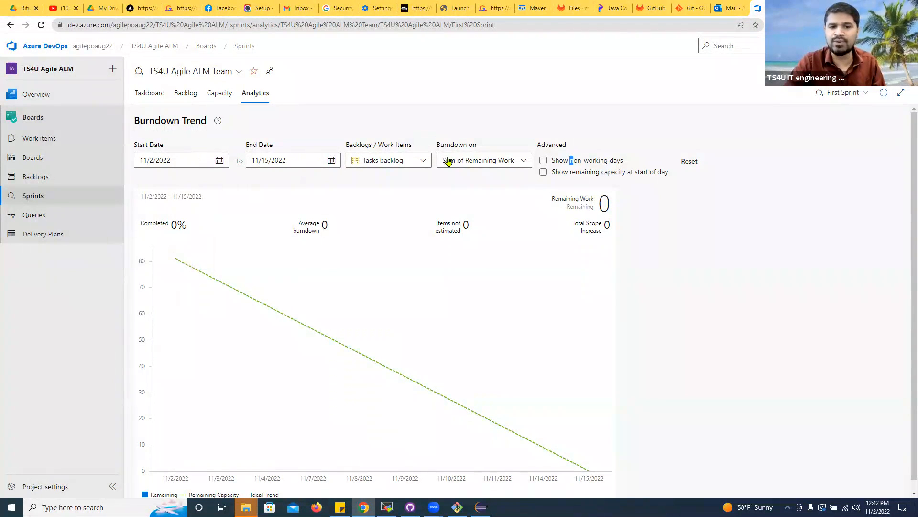
Step: Reset the Burndown Trend report to its defaults and close the report tour
{"action": "scroll", "coordinate": [558, 340], "scroll_direction": "down", "scroll_amount": 1}
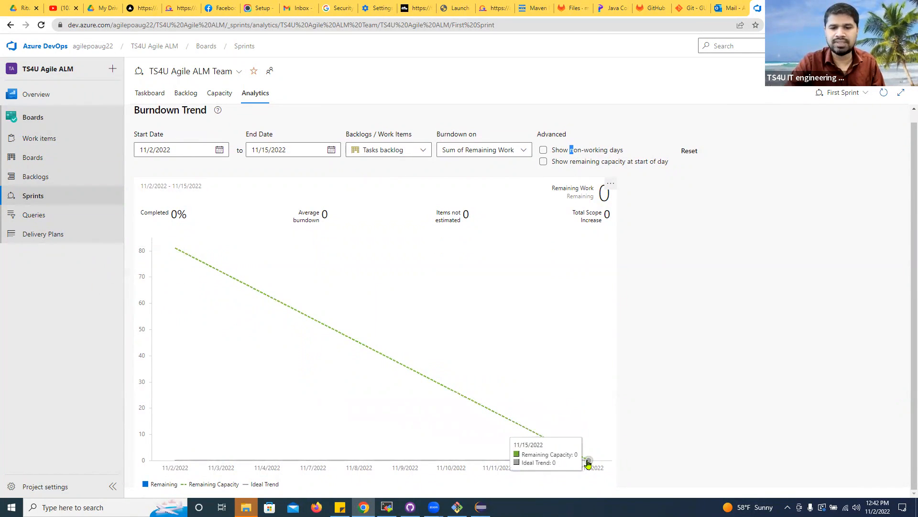
{"action": "left_click", "coordinate": [685, 151]}
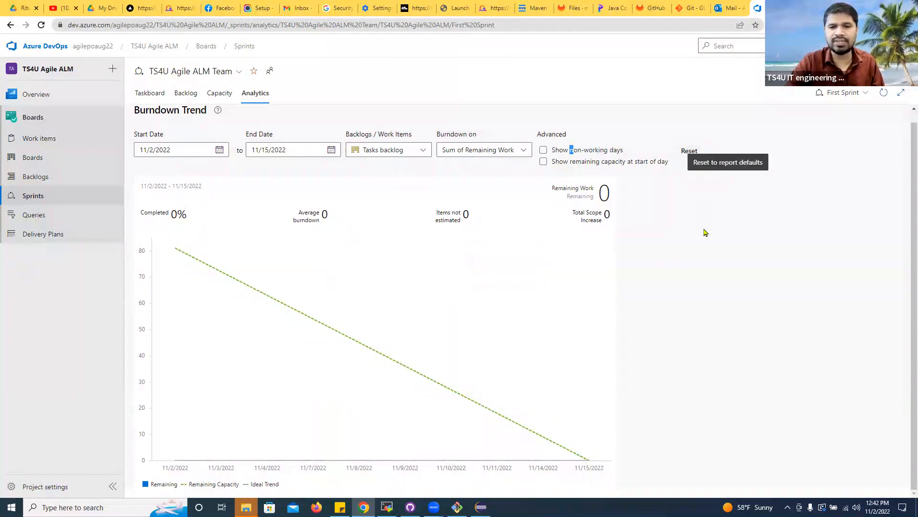
{"action": "left_click", "coordinate": [282, 179]}
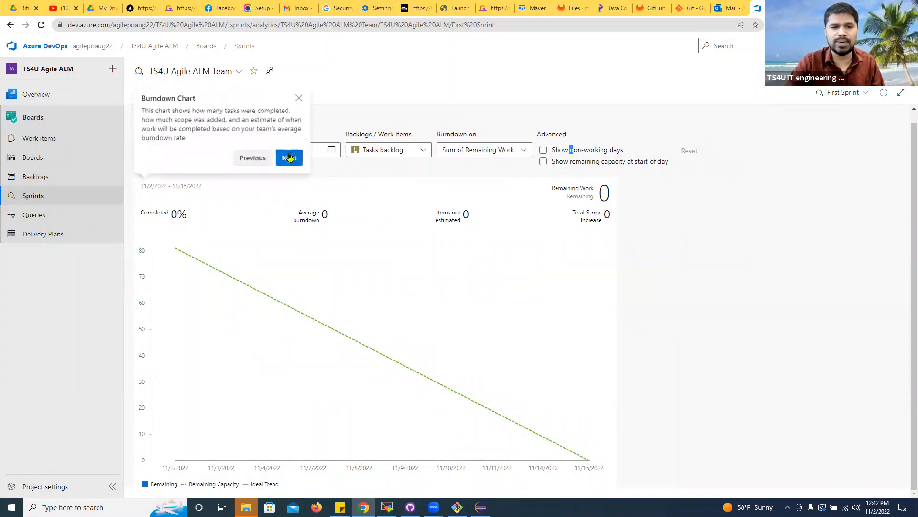
{"action": "left_click", "coordinate": [298, 99]}
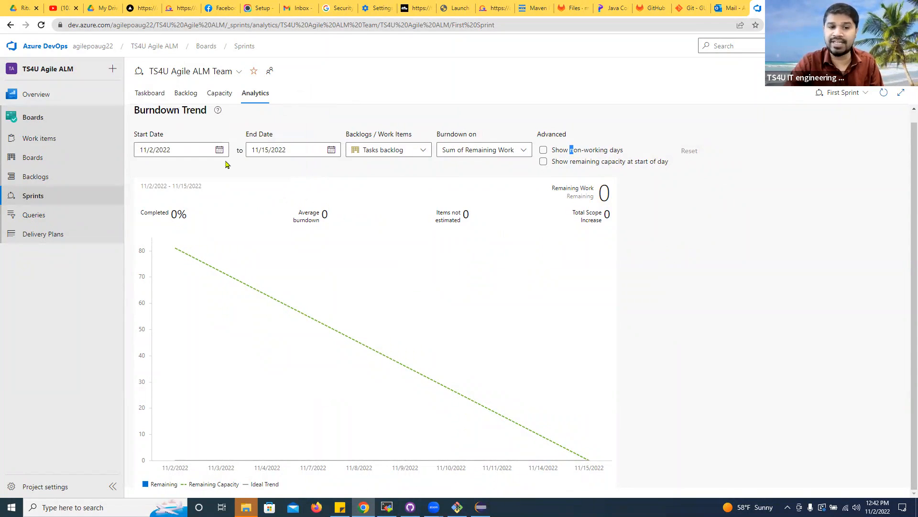
{"action": "left_click_drag", "start_coordinate": [149, 112], "coordinate": [194, 110]}
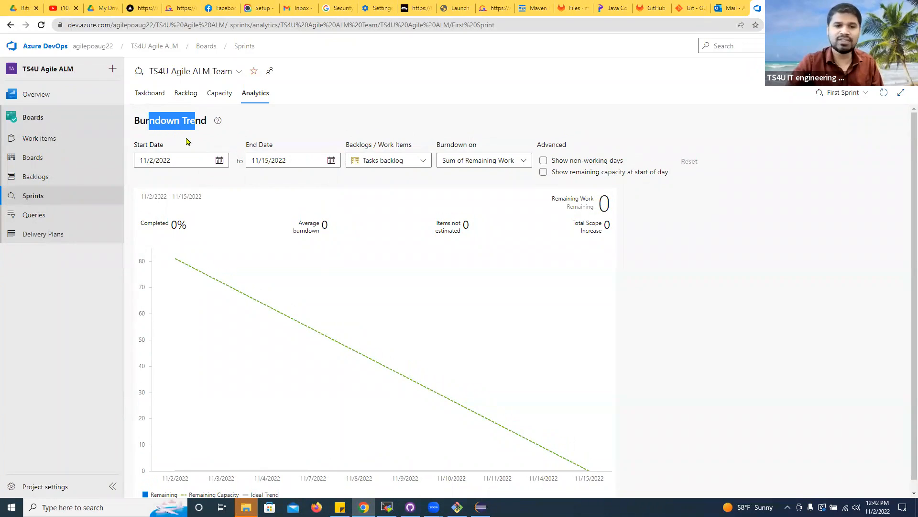
Step: Review First Sprint's team capacity, including the Agile Product Owner's activities and capacity per day
{"action": "left_click", "coordinate": [218, 93]}
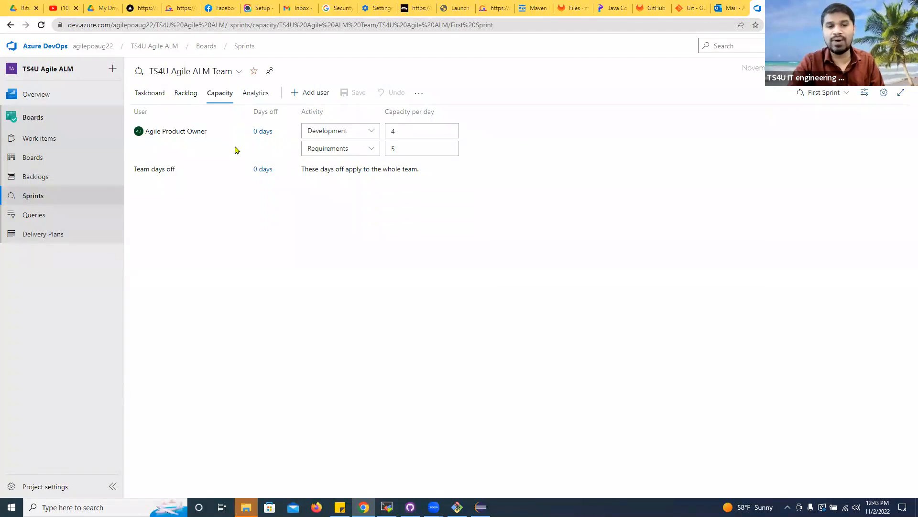
{"action": "left_click", "coordinate": [362, 137]}
{"action": "left_click", "coordinate": [373, 130]}
{"action": "left_click", "coordinate": [416, 133]}
{"action": "left_click", "coordinate": [470, 221]}
{"action": "left_click_drag", "start_coordinate": [161, 132], "coordinate": [218, 134]}
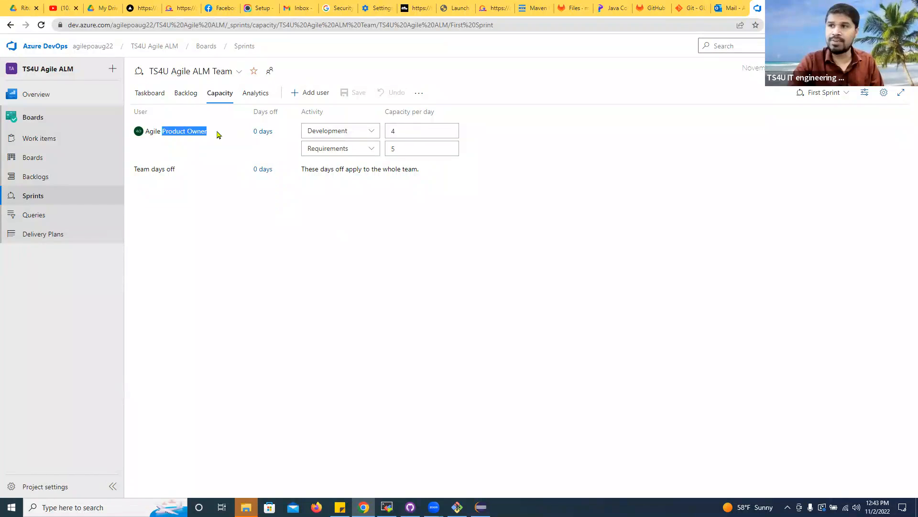
{"action": "left_click", "coordinate": [206, 149]}
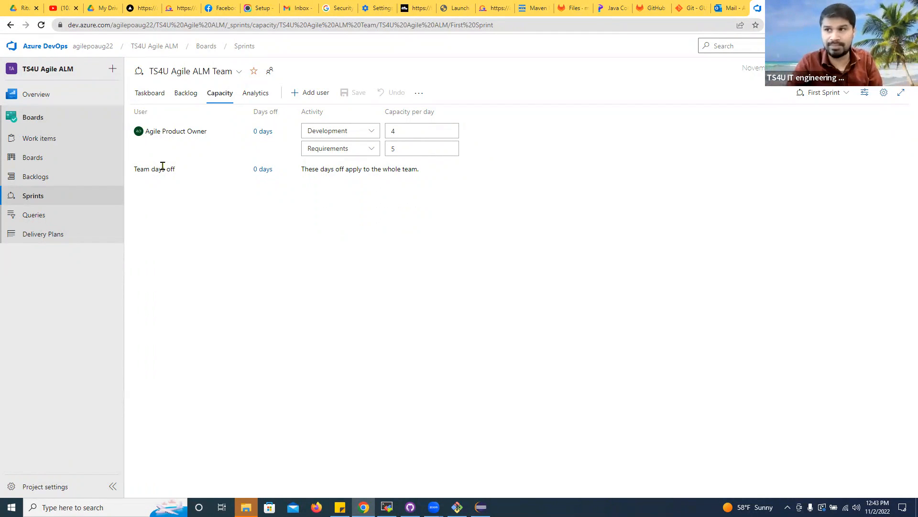
Step: Return to the sprint taskboard, collapse and re-expand all rows, and examine the To Do (User has to work) column
{"action": "left_click", "coordinate": [155, 93]}
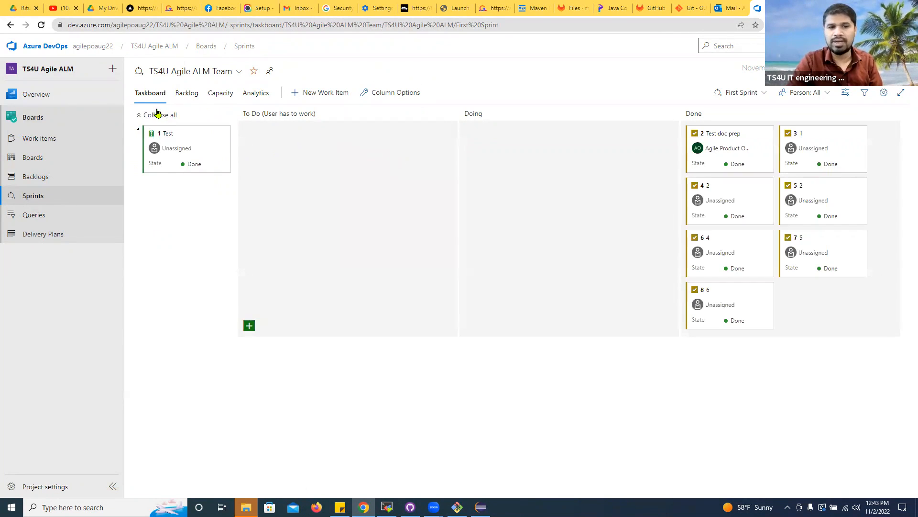
{"action": "left_click", "coordinate": [138, 117]}
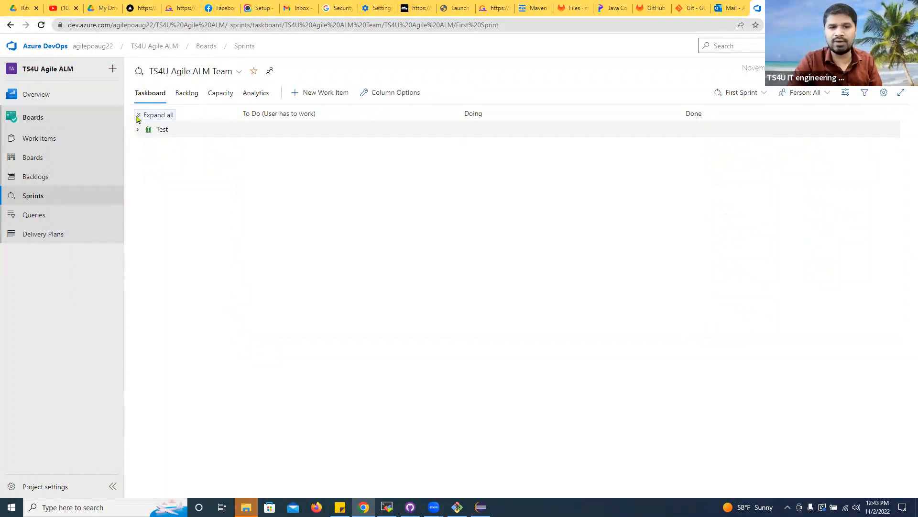
{"action": "left_click", "coordinate": [138, 115]}
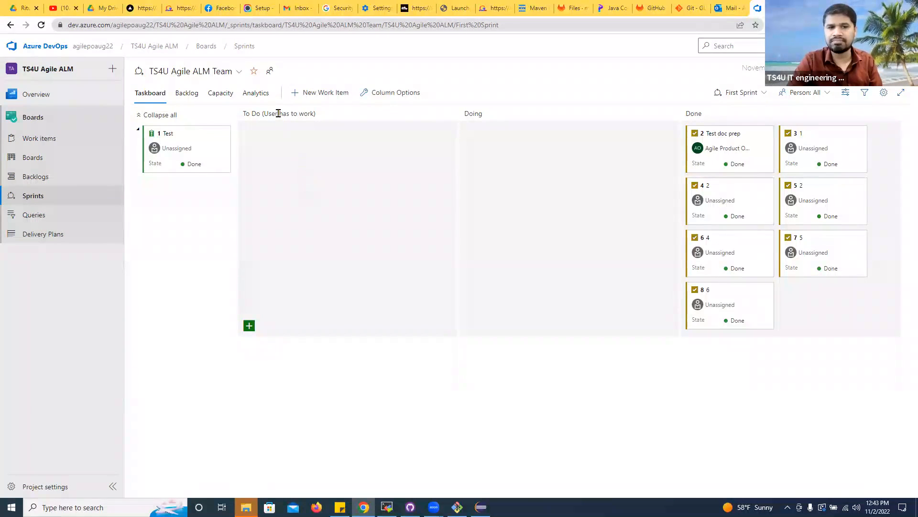
{"action": "left_click_drag", "start_coordinate": [271, 113], "coordinate": [329, 117]}
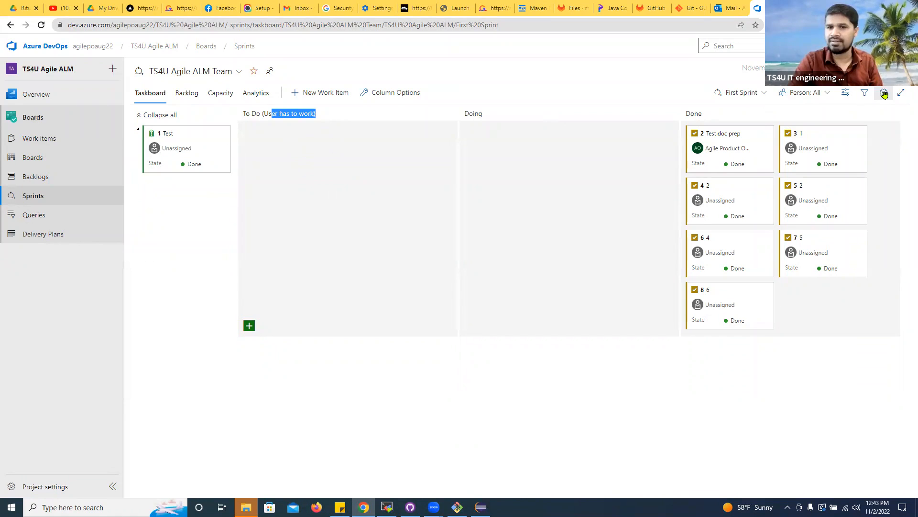
Step: Filter the taskboard by work item type, trying Issue first and replacing it with Task
{"action": "left_click", "coordinate": [864, 93]}
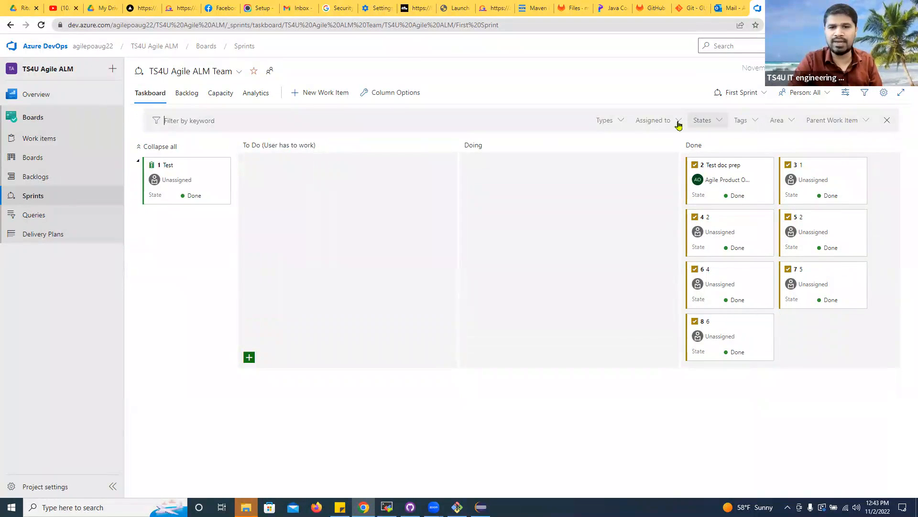
{"action": "left_click", "coordinate": [608, 121]}
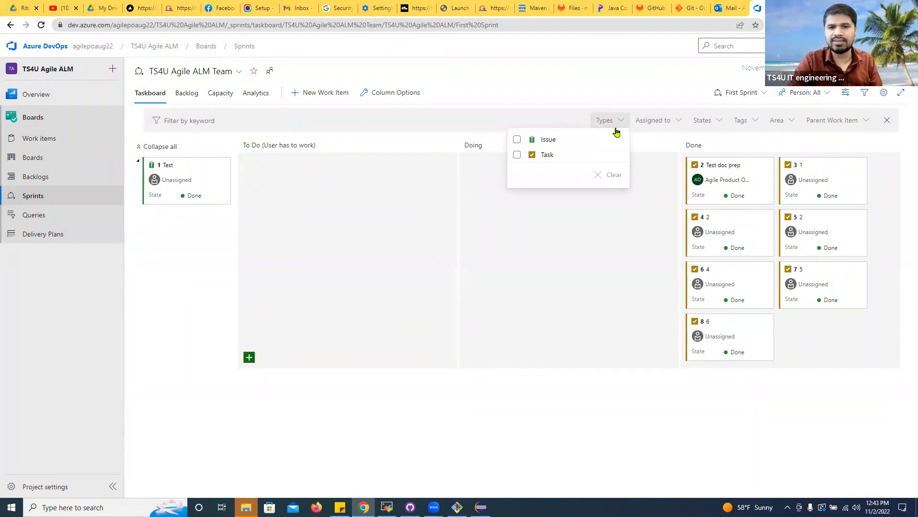
{"action": "left_click", "coordinate": [570, 140]}
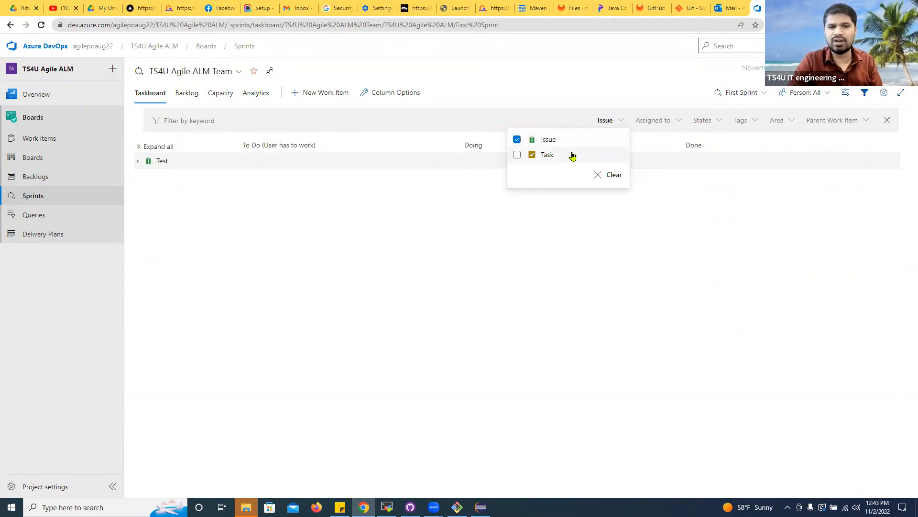
{"action": "left_click", "coordinate": [544, 139]}
{"action": "left_click", "coordinate": [546, 155]}
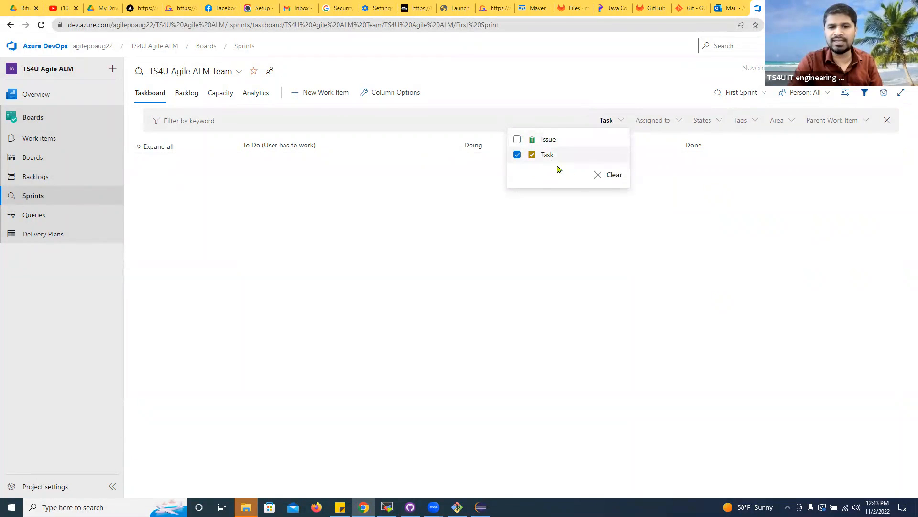
{"action": "left_click", "coordinate": [151, 156]}
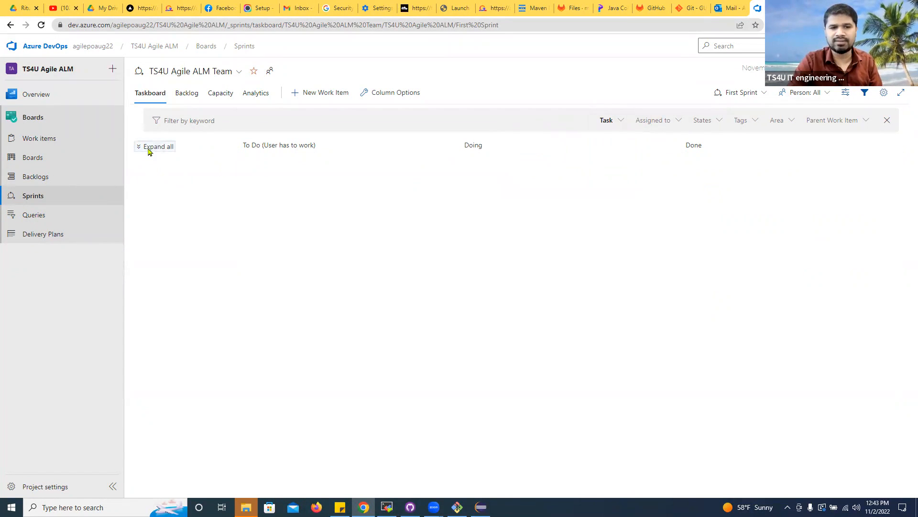
{"action": "left_click", "coordinate": [660, 121]}
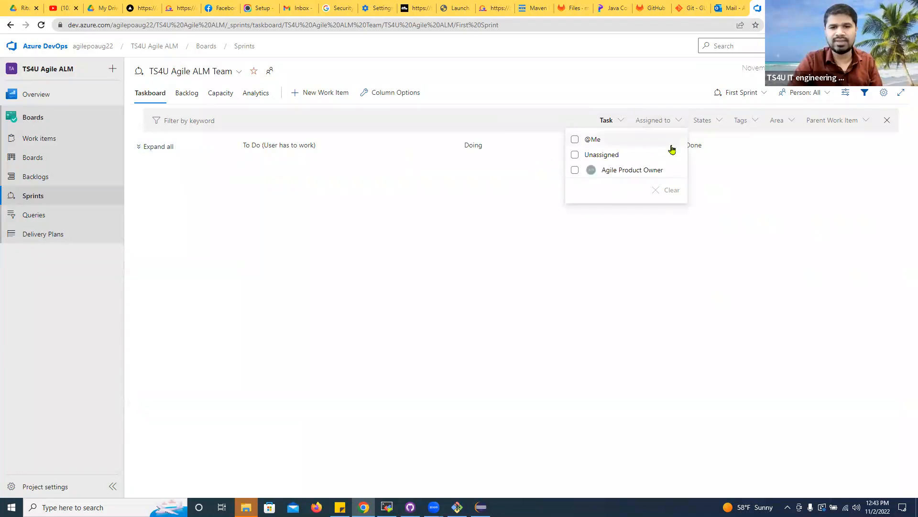
{"action": "left_click", "coordinate": [593, 139]}
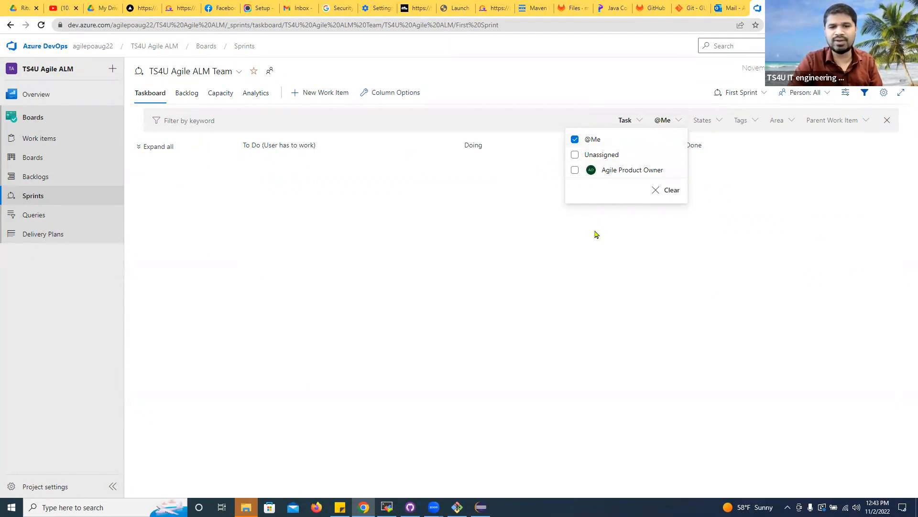
{"action": "left_click", "coordinate": [584, 171]}
{"action": "left_click", "coordinate": [672, 191]}
{"action": "left_click", "coordinate": [774, 192]}
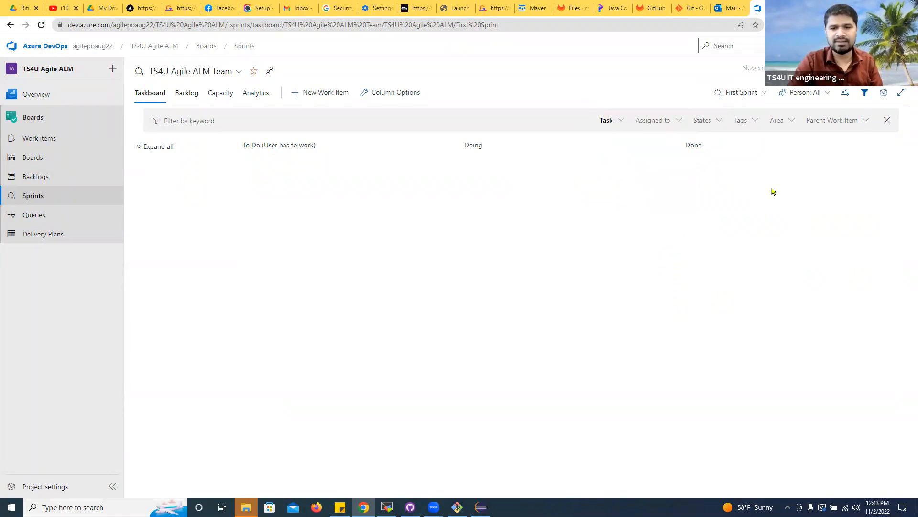
{"action": "left_click", "coordinate": [658, 121]}
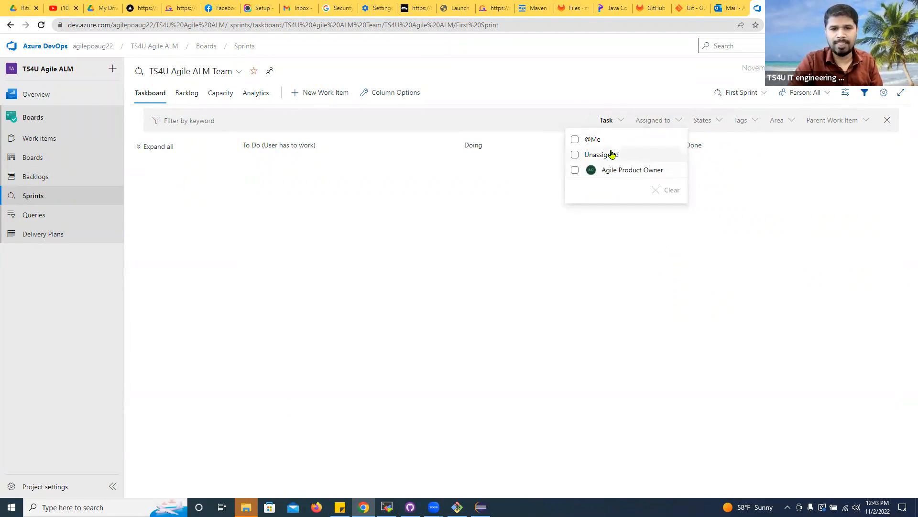
{"action": "left_click", "coordinate": [788, 191]}
{"action": "left_click", "coordinate": [614, 121]}
{"action": "left_click", "coordinate": [561, 140]}
{"action": "left_click", "coordinate": [673, 266]}
{"action": "left_click", "coordinate": [666, 123]}
{"action": "left_click", "coordinate": [592, 139]}
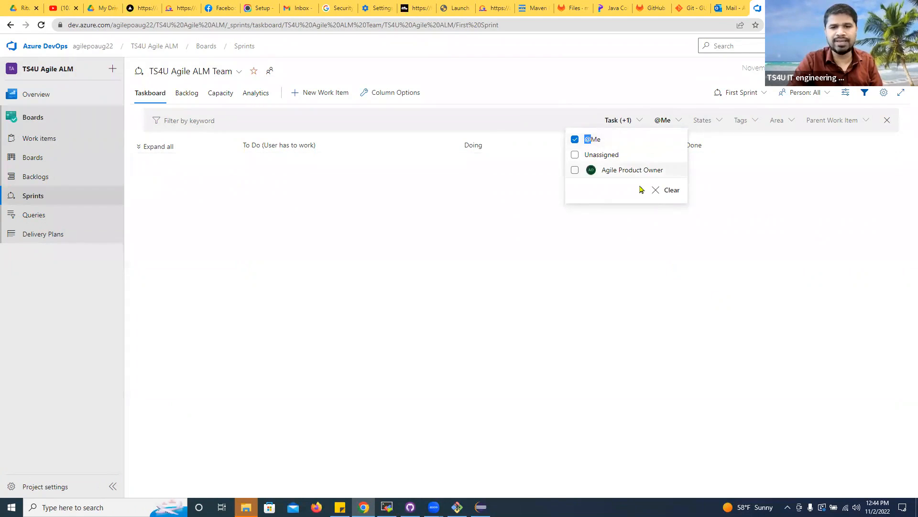
Step: Clear the work item type and assignee filters from the sprint taskboard
{"action": "left_click", "coordinate": [660, 290]}
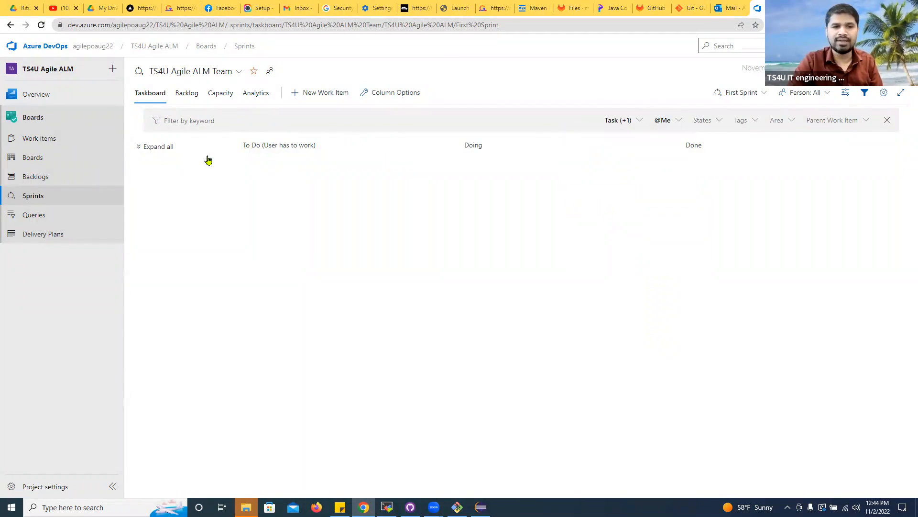
{"action": "left_click", "coordinate": [187, 93]}
{"action": "left_click", "coordinate": [159, 93]}
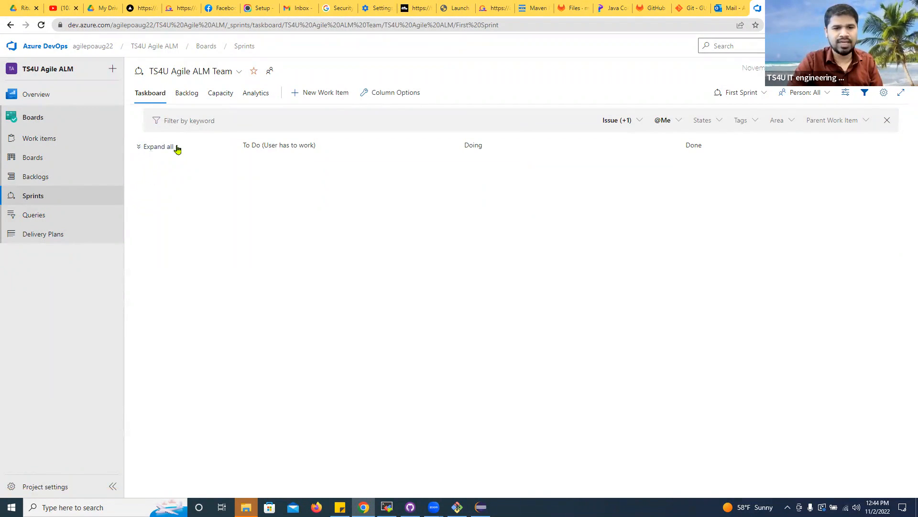
{"action": "left_click", "coordinate": [610, 120]}
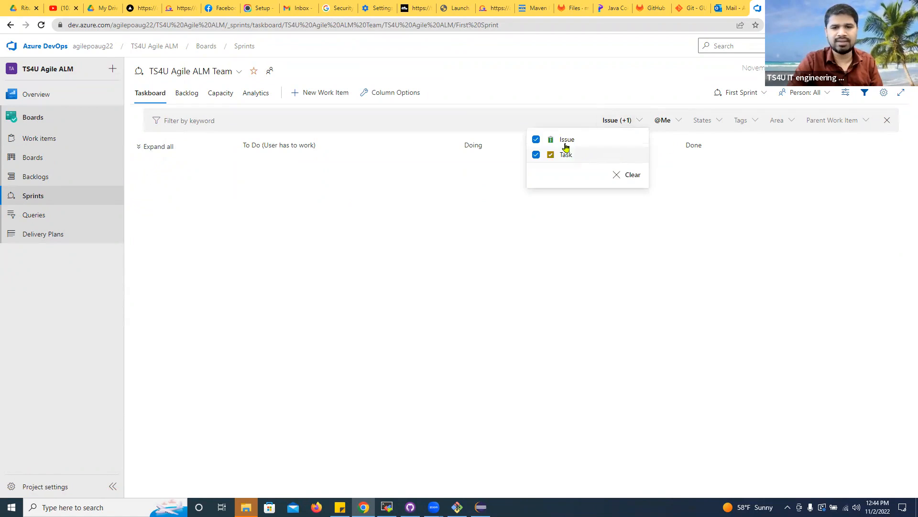
{"action": "left_click", "coordinate": [627, 174]}
{"action": "left_click", "coordinate": [665, 122]}
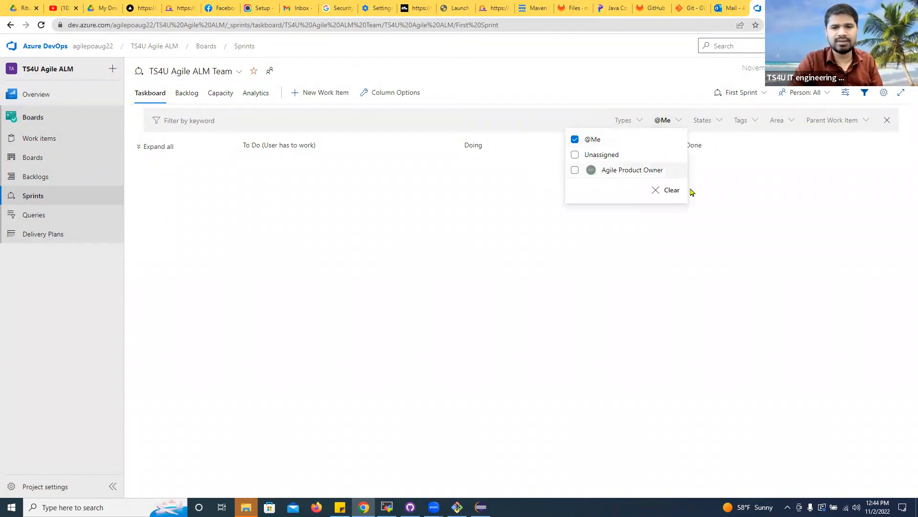
{"action": "left_click", "coordinate": [671, 191]}
Step: Expand the Test issue's row, assign the issue to Agile Product Owner, and save it
{"action": "left_click", "coordinate": [154, 164]}
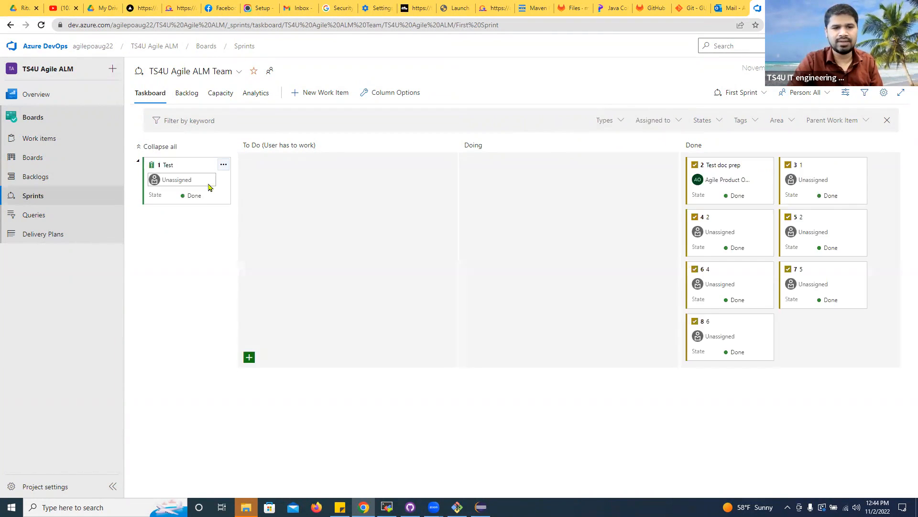
{"action": "left_click", "coordinate": [168, 165]}
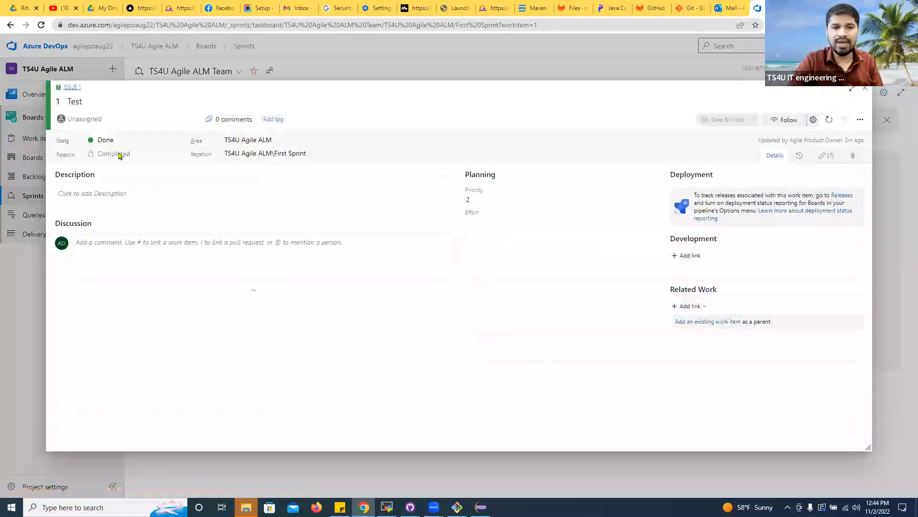
{"action": "left_click", "coordinate": [103, 119]}
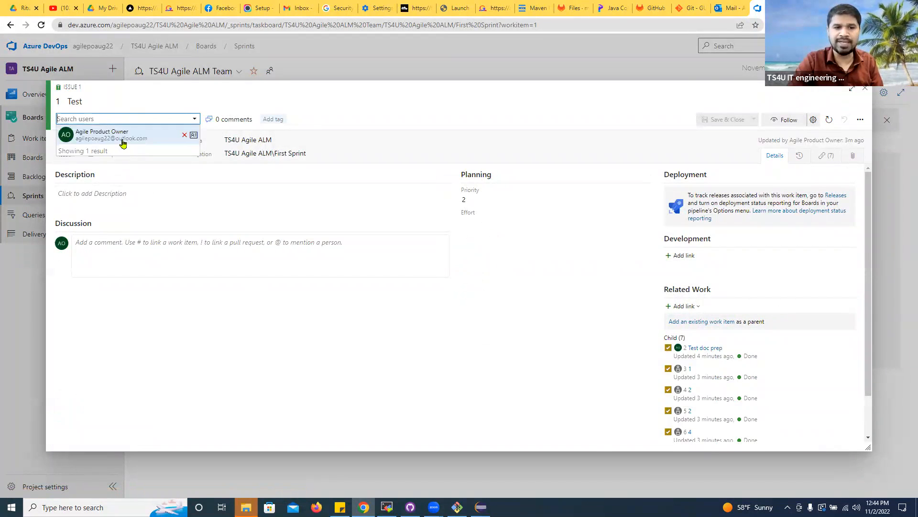
{"action": "left_click", "coordinate": [123, 143]}
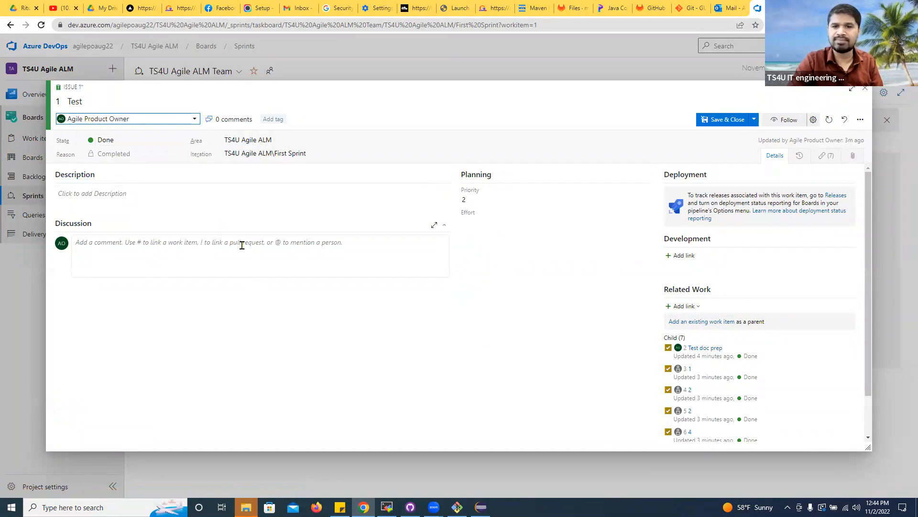
{"action": "left_click", "coordinate": [729, 120]}
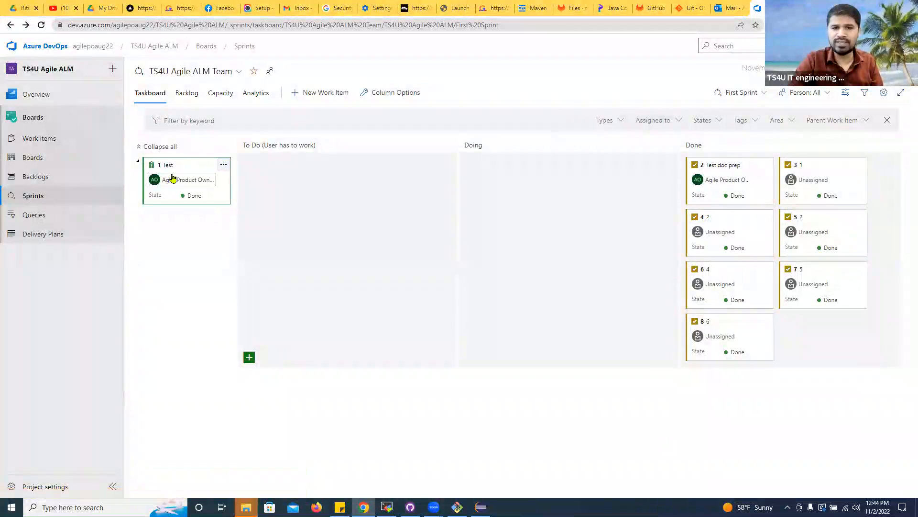
{"action": "left_click", "coordinate": [658, 122]}
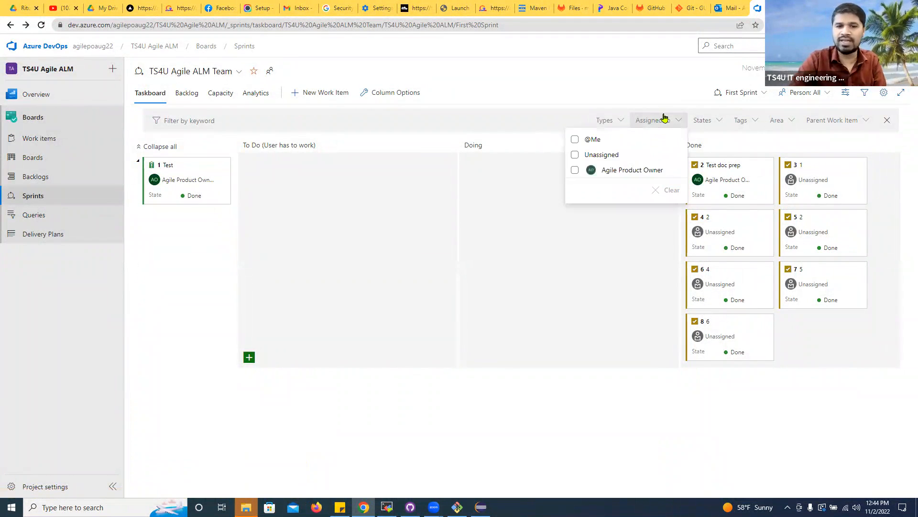
{"action": "left_click", "coordinate": [594, 140]}
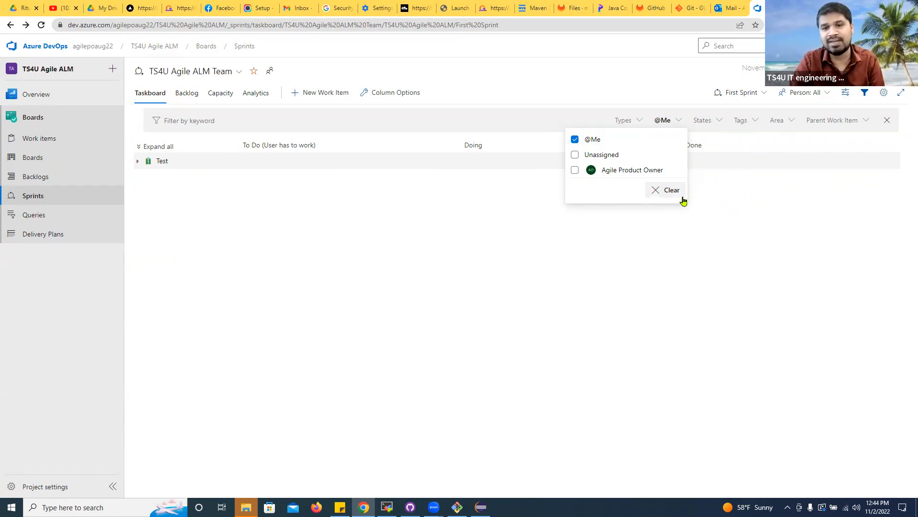
{"action": "left_click", "coordinate": [711, 125]}
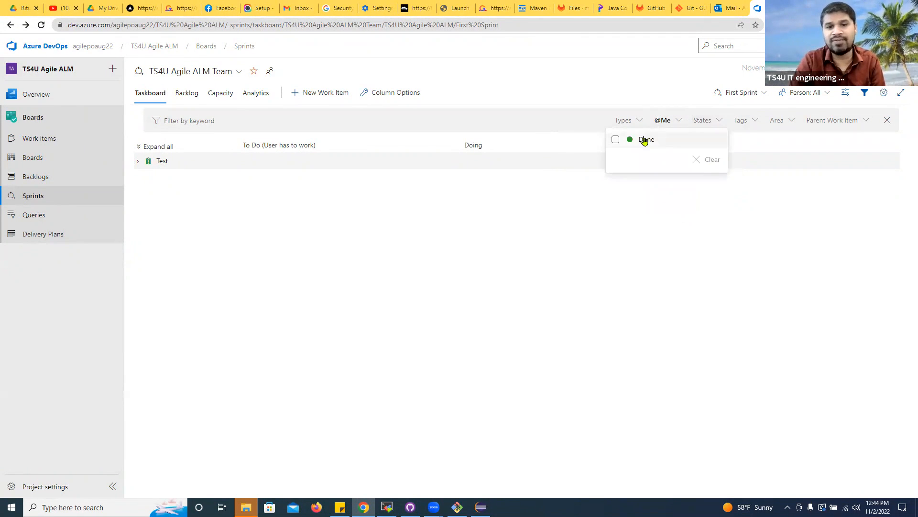
{"action": "left_click", "coordinate": [621, 140]}
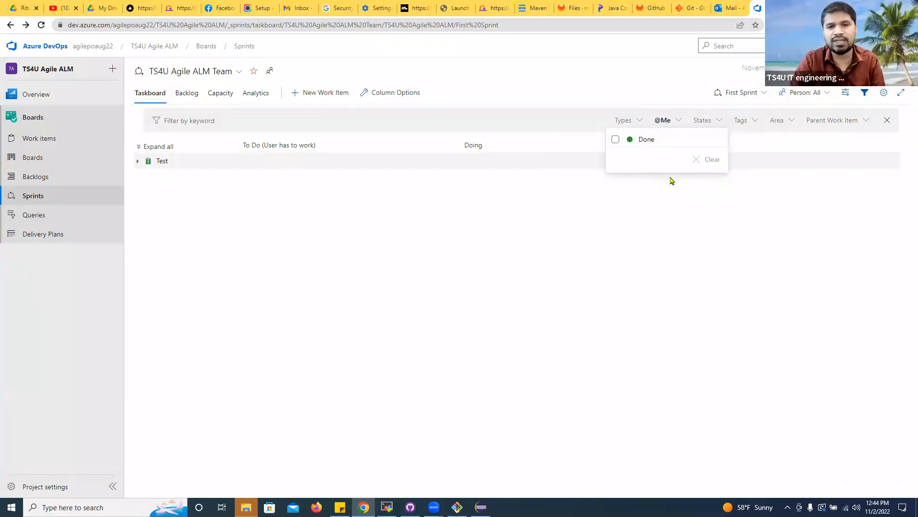
{"action": "left_click", "coordinate": [616, 141]}
Step: Check the tag filter options, set the area filter to TS4U Agile ALM, and check the parent work item options
{"action": "left_click", "coordinate": [756, 121]}
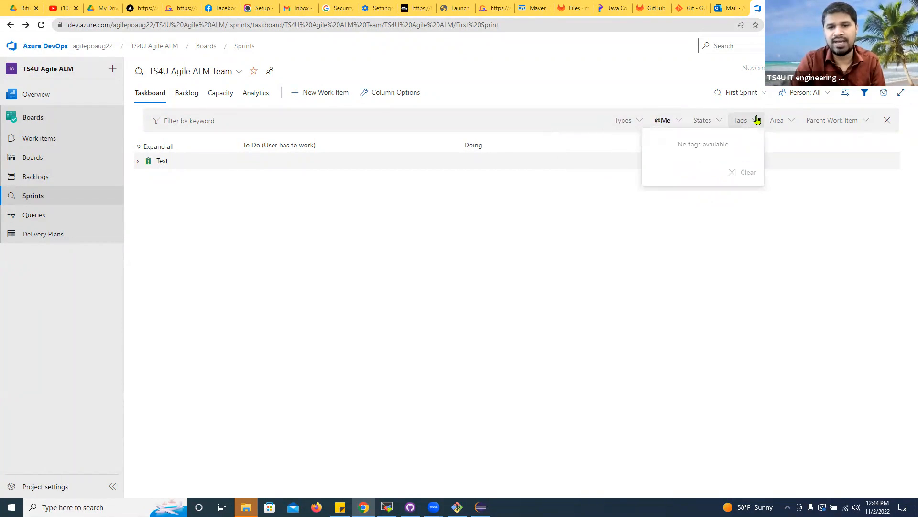
{"action": "left_click", "coordinate": [785, 125]}
{"action": "left_click", "coordinate": [767, 138]}
{"action": "left_click", "coordinate": [765, 249]}
{"action": "left_click", "coordinate": [841, 122]}
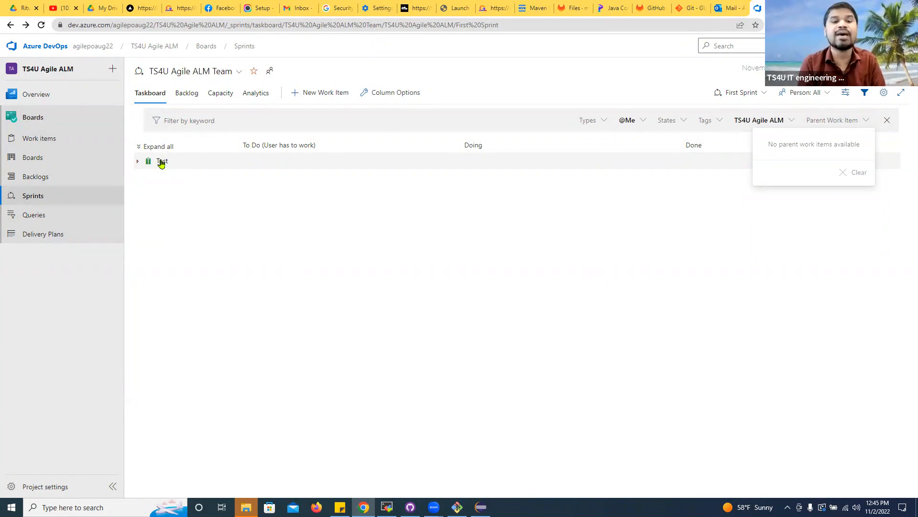
Step: View the team capacity and inspect First Sprint's iteration name and dates without saving
{"action": "left_click", "coordinate": [229, 97]}
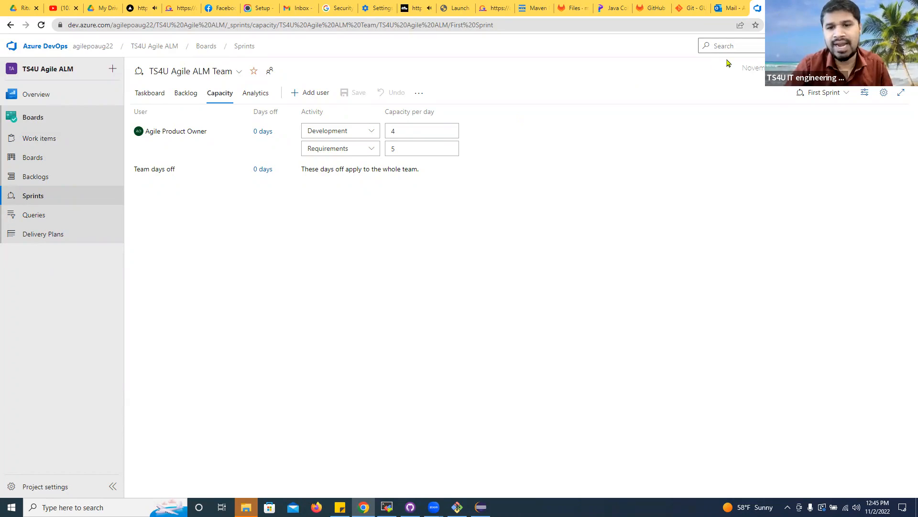
{"action": "left_click", "coordinate": [763, 70]}
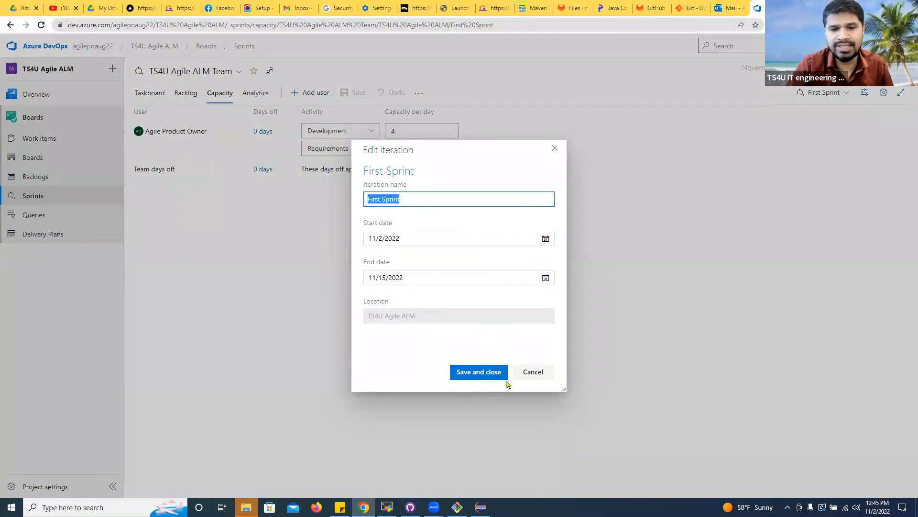
{"action": "left_click", "coordinate": [532, 372]}
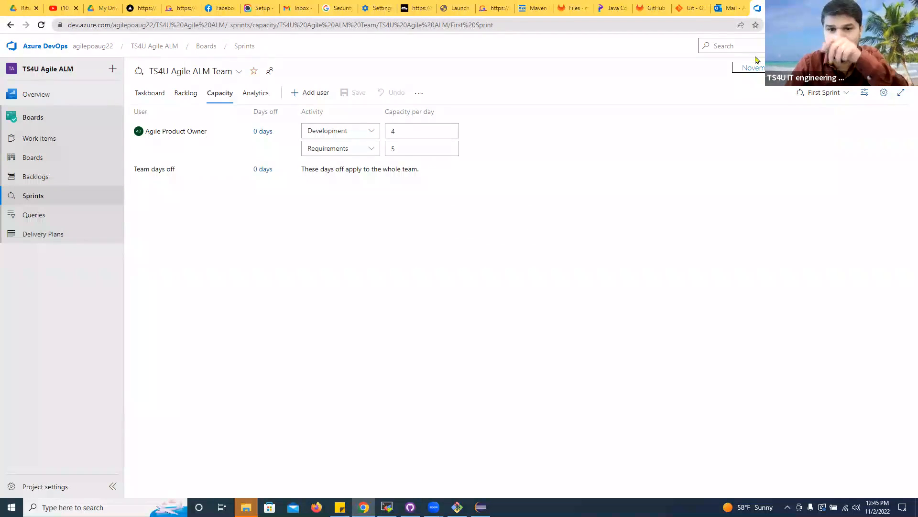
Step: Examine the search suggestions for recent items, and the personal work items and favorites lists
{"action": "left_click", "coordinate": [739, 46]}
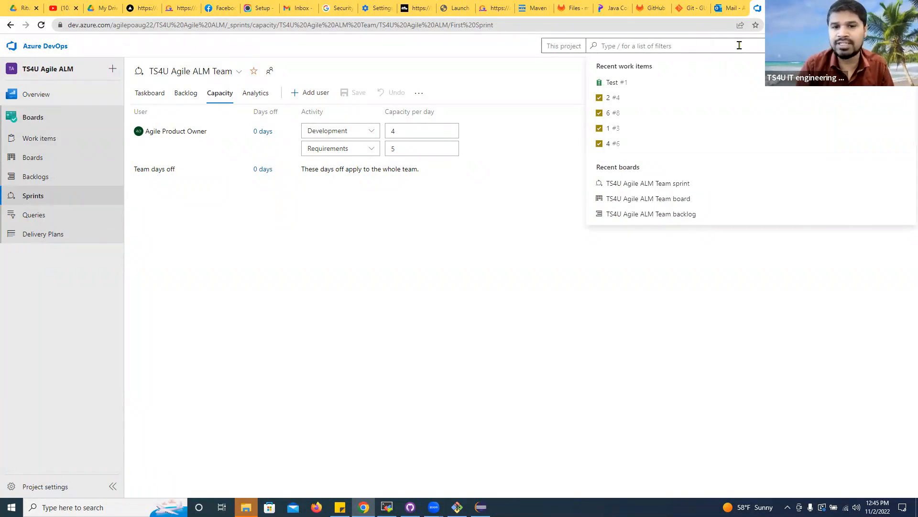
{"action": "left_click", "coordinate": [578, 48]}
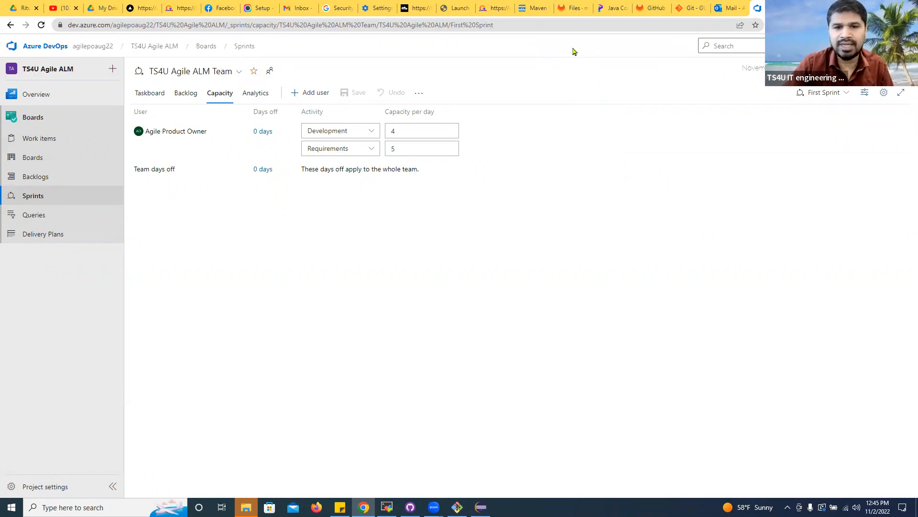
{"action": "left_click", "coordinate": [833, 46]}
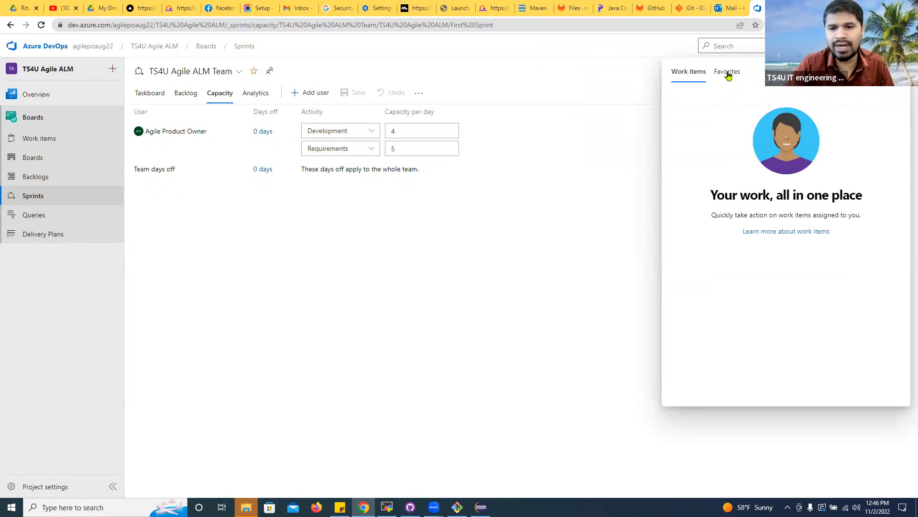
{"action": "left_click", "coordinate": [728, 76]}
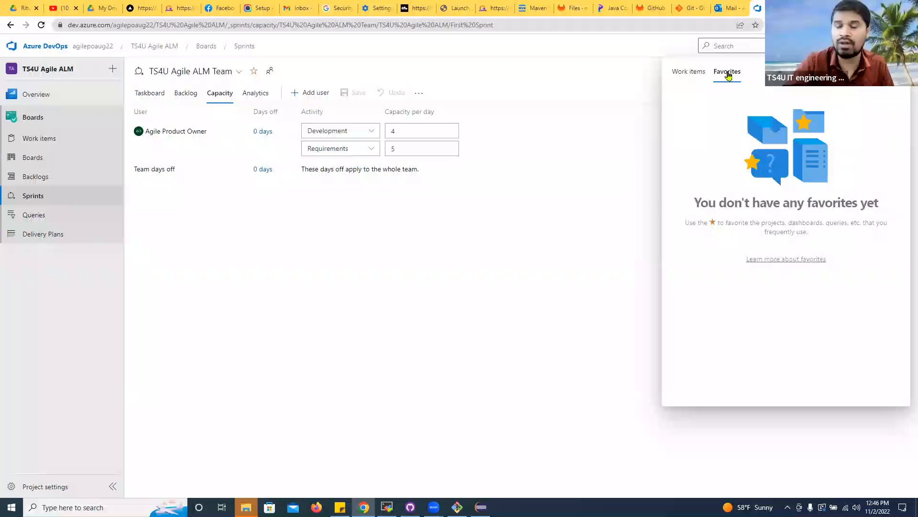
{"action": "left_click", "coordinate": [596, 170]}
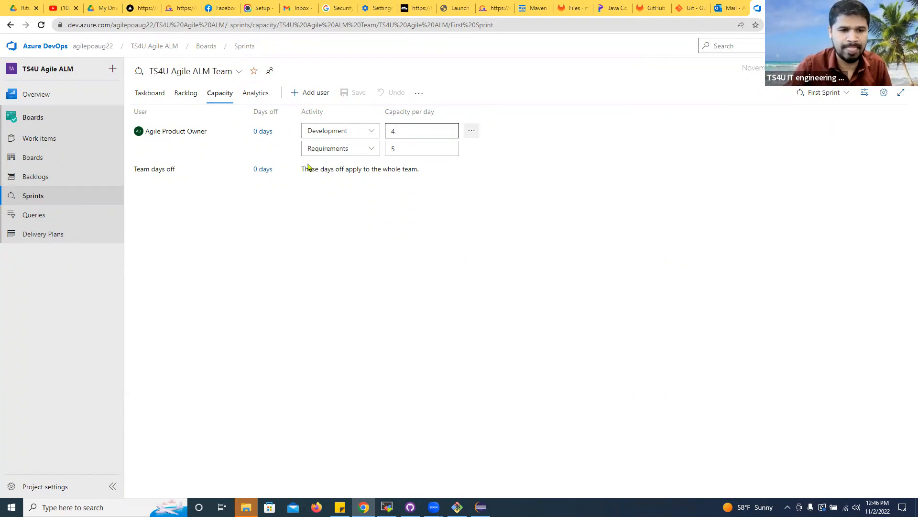
Step: Revisit the project's boards, backlog, sprints and work items pages, and open the project overview
{"action": "left_click", "coordinate": [50, 161]}
{"action": "left_click", "coordinate": [47, 178]}
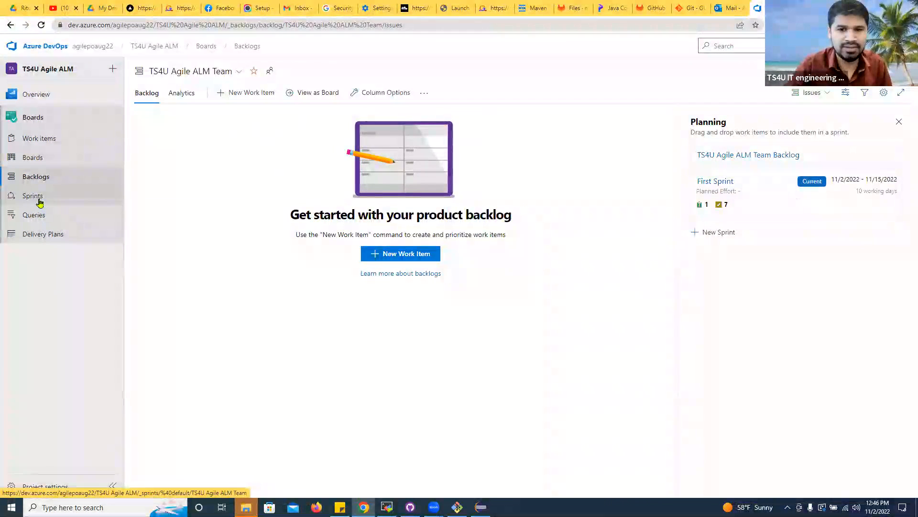
{"action": "left_click", "coordinate": [39, 202]}
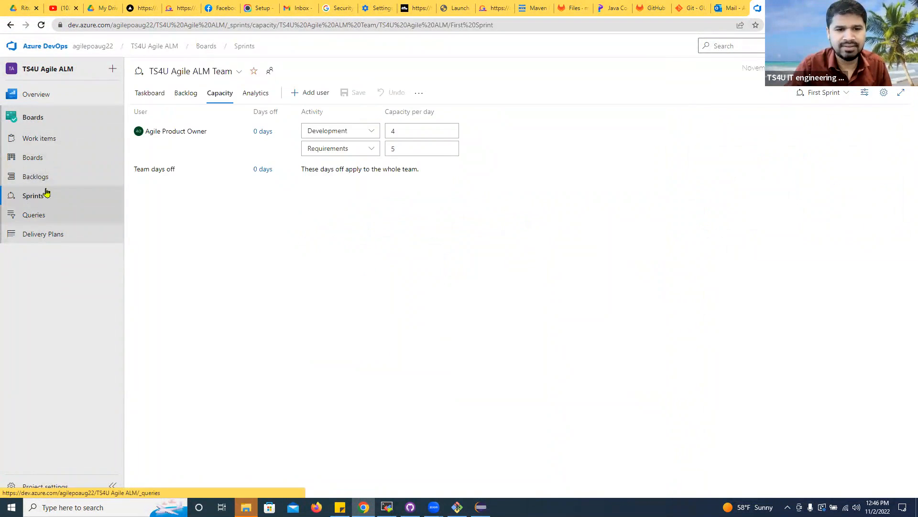
{"action": "left_click", "coordinate": [42, 138]}
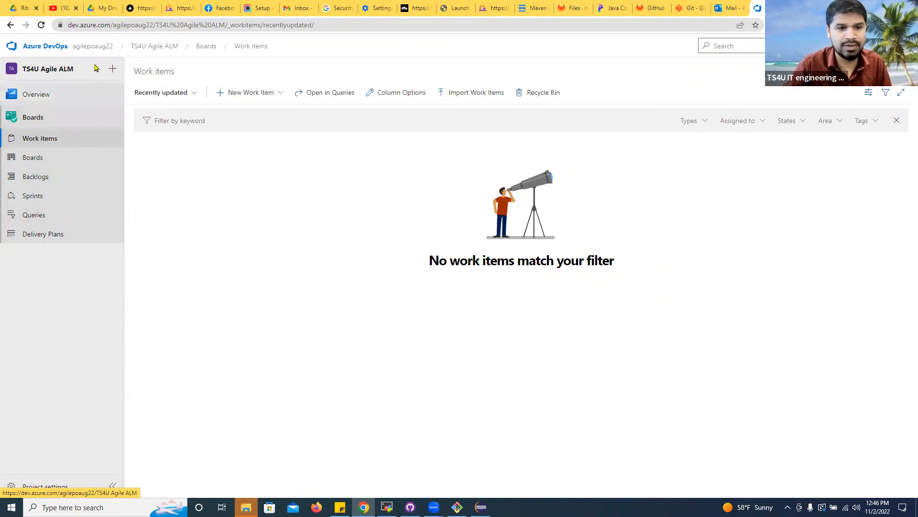
{"action": "left_click", "coordinate": [44, 96]}
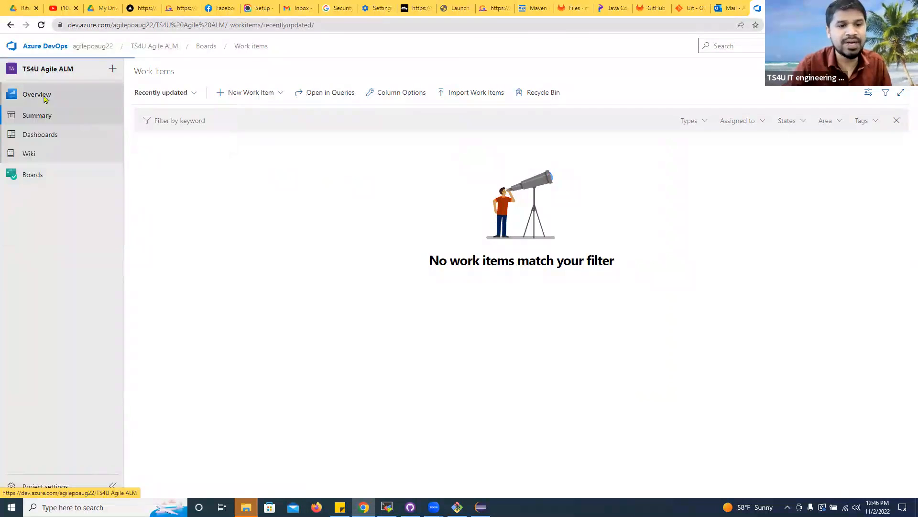